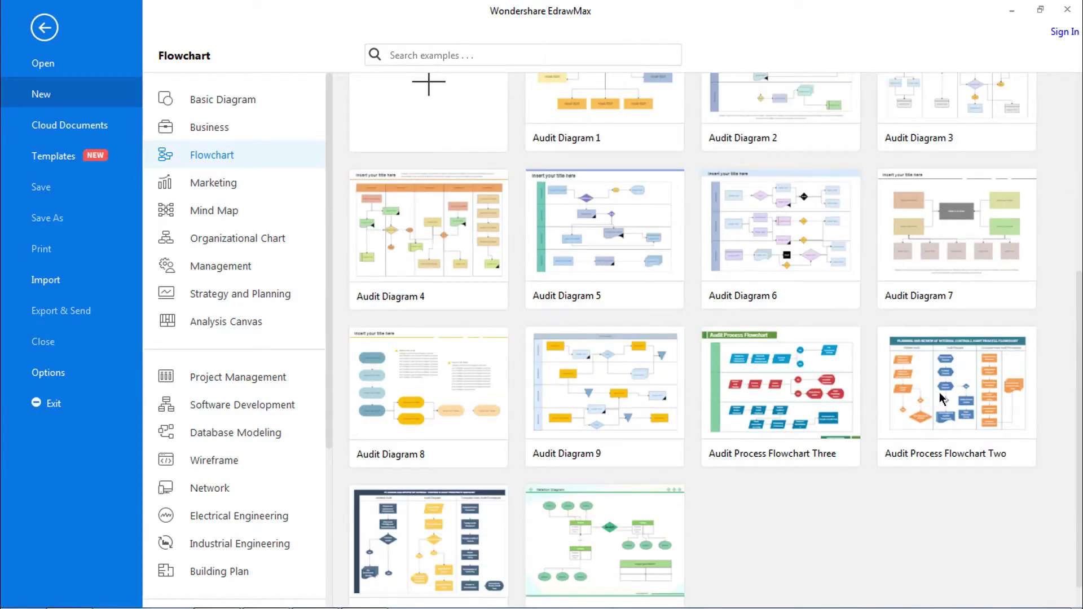
# Scroll the Flowchart template gallery to the Audit Diagram templates.
pyautogui.scroll(1, 946, 395)
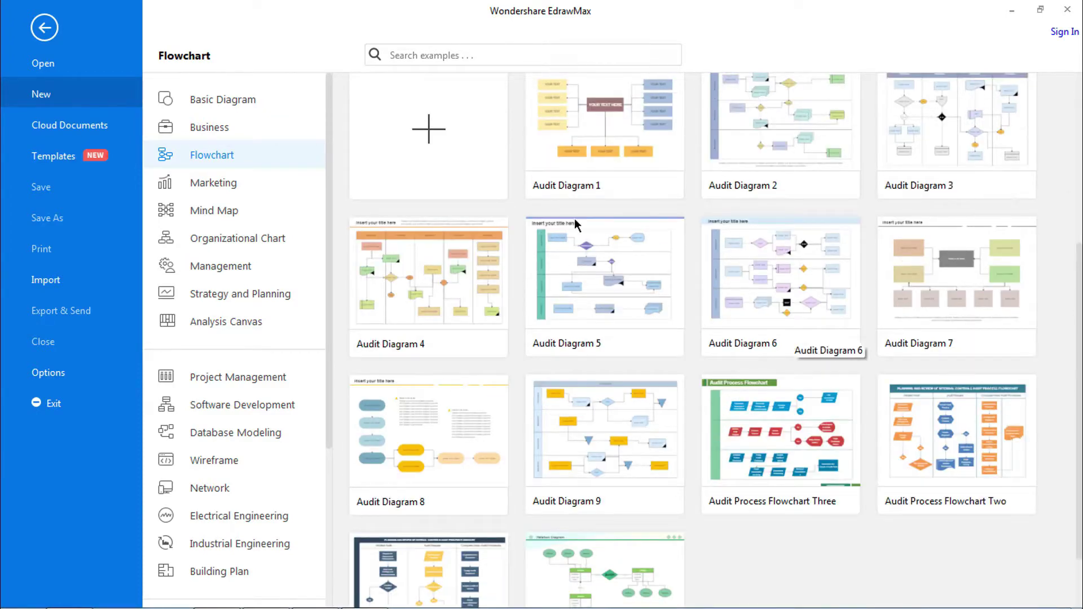
# Create a blank Audit Diagram drawing and insert a 2-row, 4-column table.
pyautogui.click(449, 136)
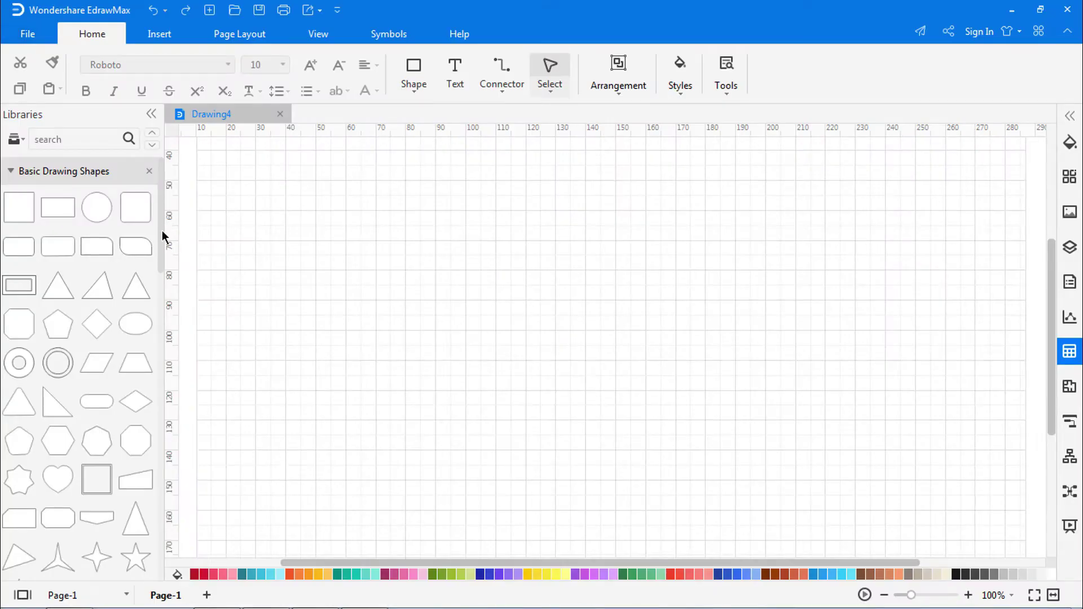
pyautogui.moveTo(162, 230)
pyautogui.mouseDown()
pyautogui.moveTo(149, 425)
pyautogui.moveTo(156, 544)
pyautogui.mouseUp()
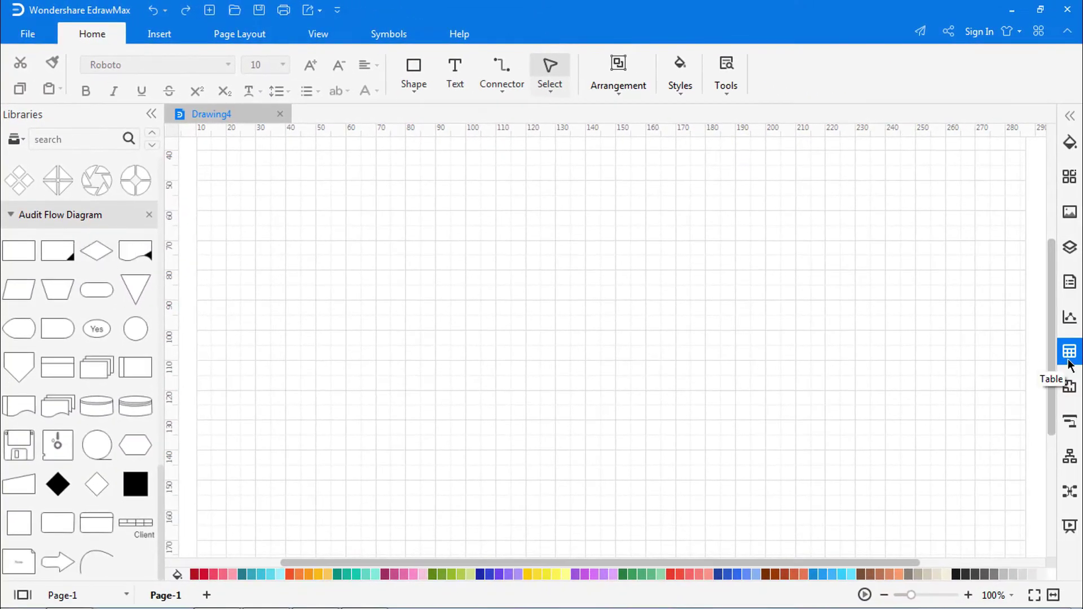
pyautogui.click(1071, 360)
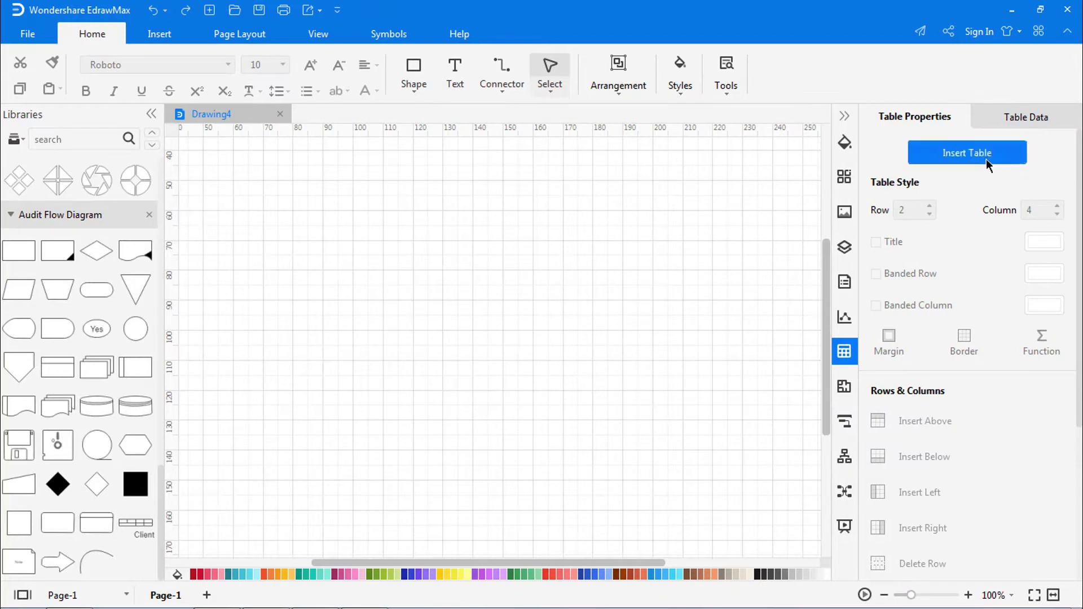
pyautogui.click(985, 157)
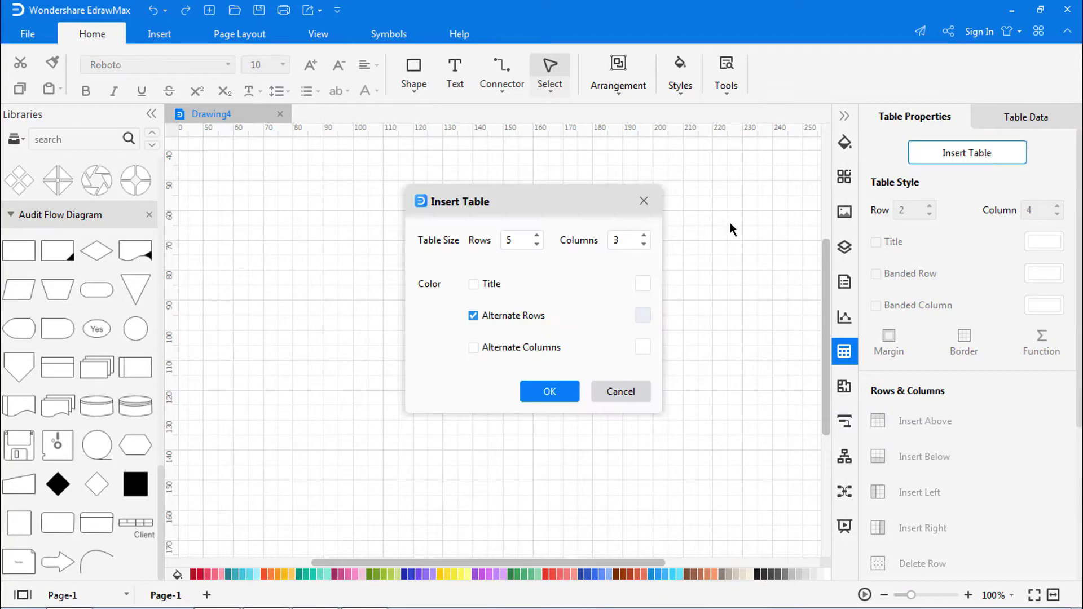
pyautogui.write('2')
pyautogui.click(614, 241)
pyautogui.click(551, 391)
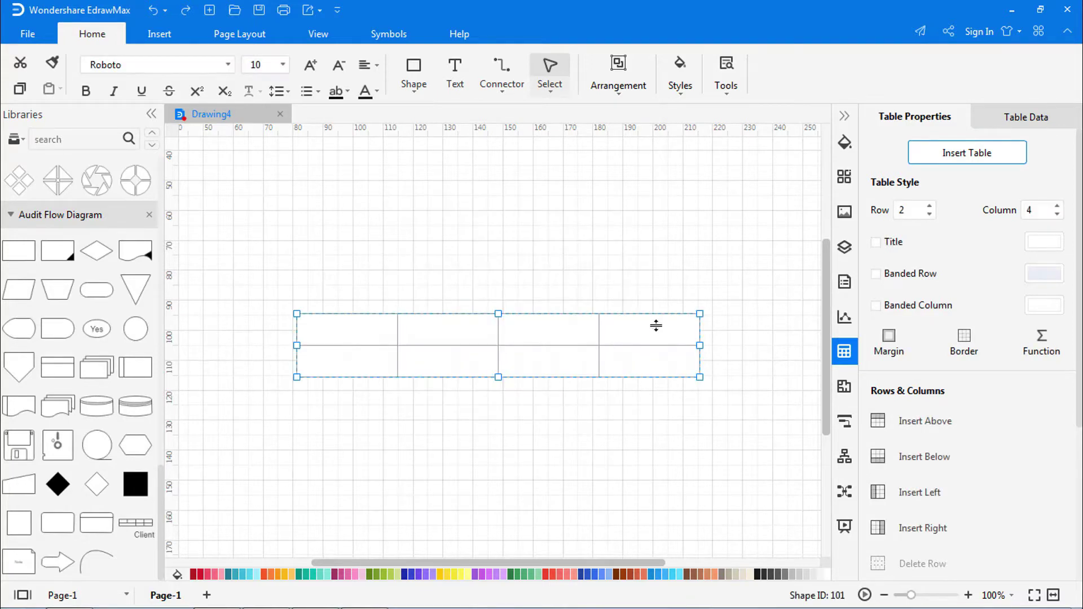
# Move the table to the page top and stretch it wider and taller.
pyautogui.click(844, 116)
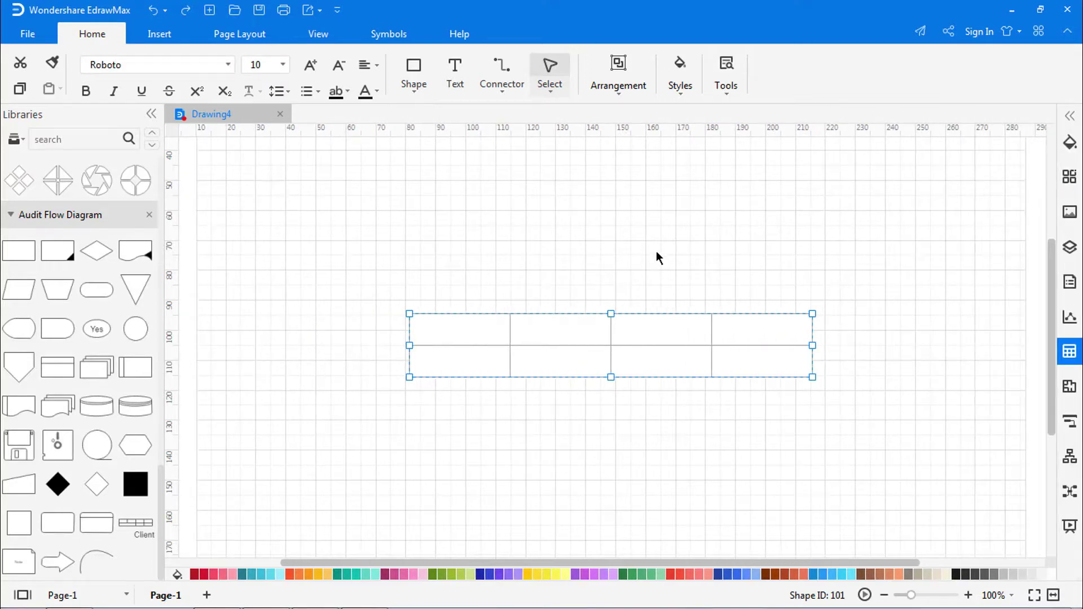
pyautogui.scroll(2, 533, 294)
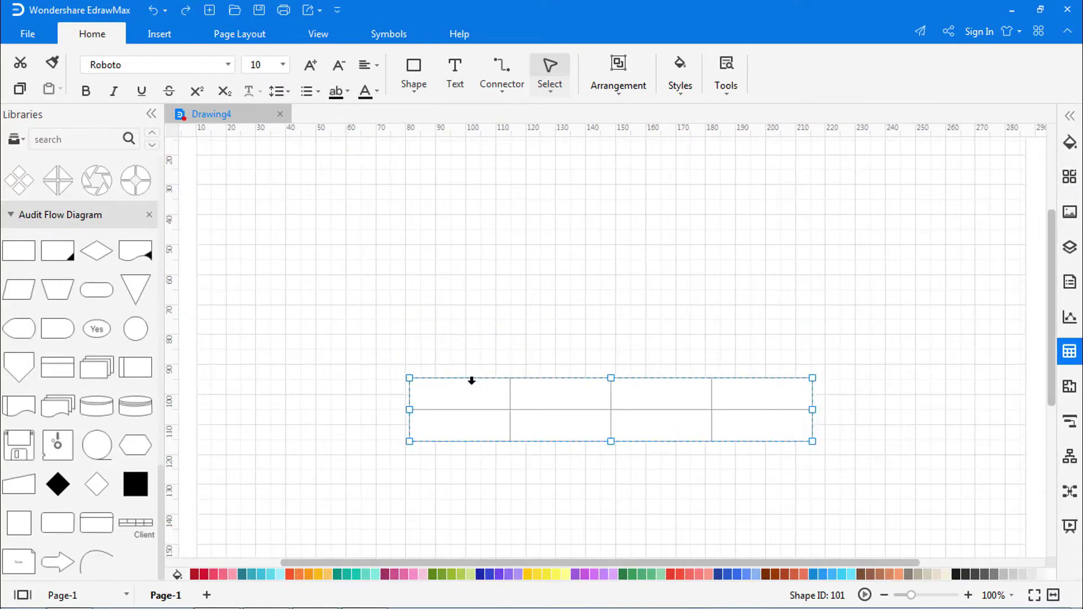
pyautogui.moveTo(471, 385); pyautogui.dragTo(290, 166)
pyautogui.moveTo(631, 219); pyautogui.dragTo(937, 202)
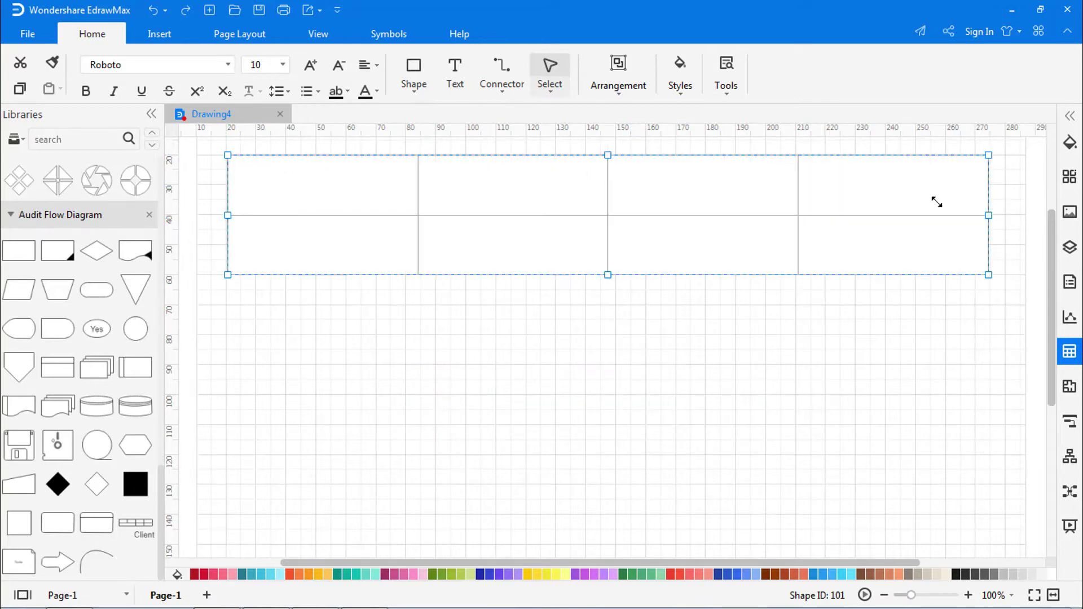
pyautogui.moveTo(608, 276); pyautogui.dragTo(667, 513)
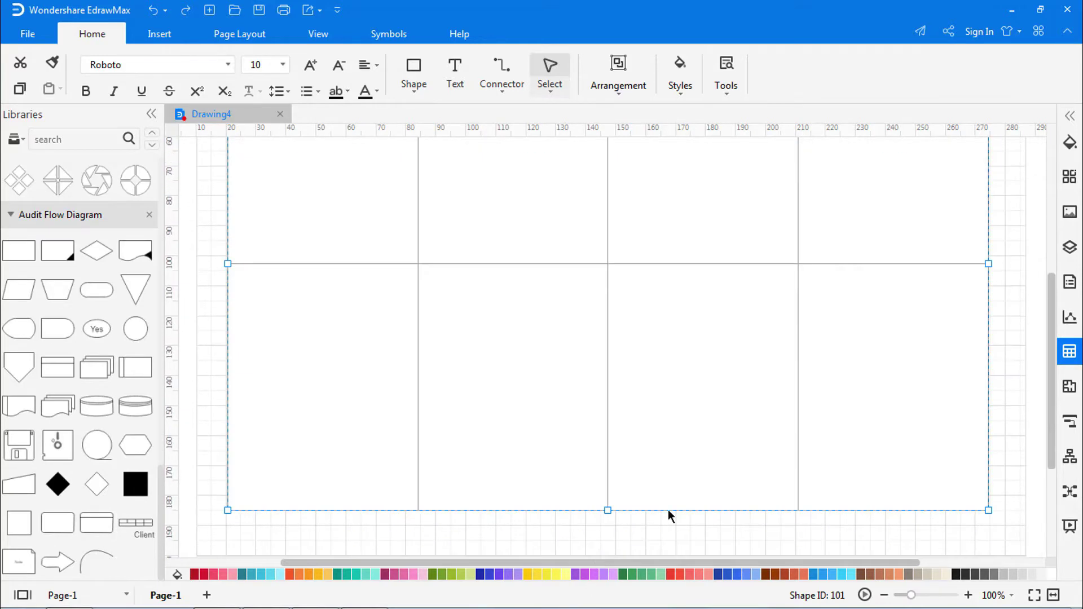
# Adjust the row dividers for a short header row and tall lanes.
pyautogui.scroll(3, 655, 486)
pyautogui.moveTo(646, 460); pyautogui.dragTo(647, 243)
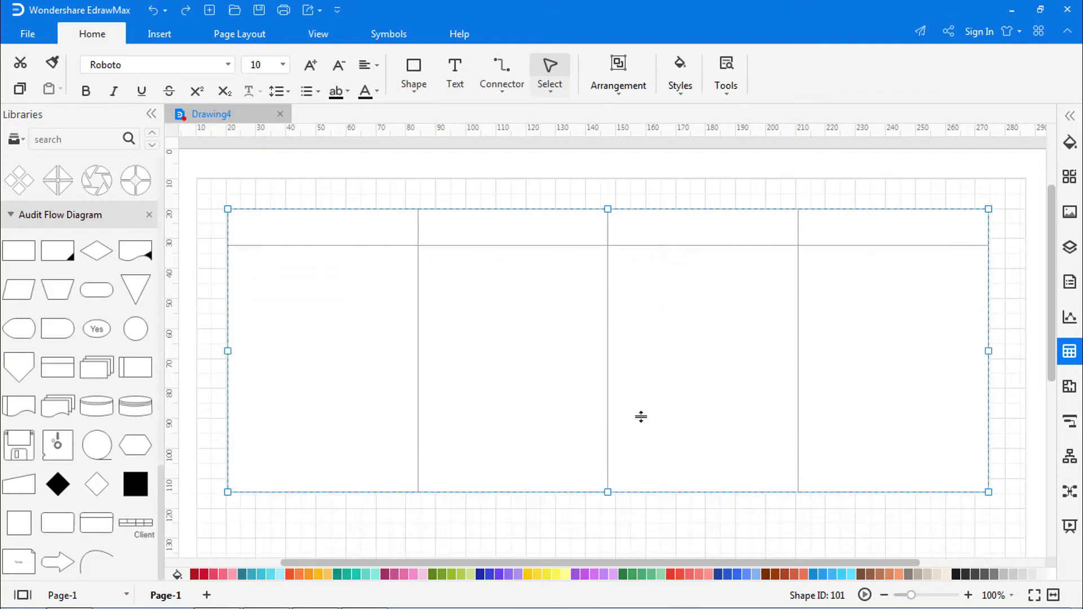
pyautogui.scroll(-3, 621, 367)
pyautogui.moveTo(608, 299); pyautogui.dragTo(601, 544)
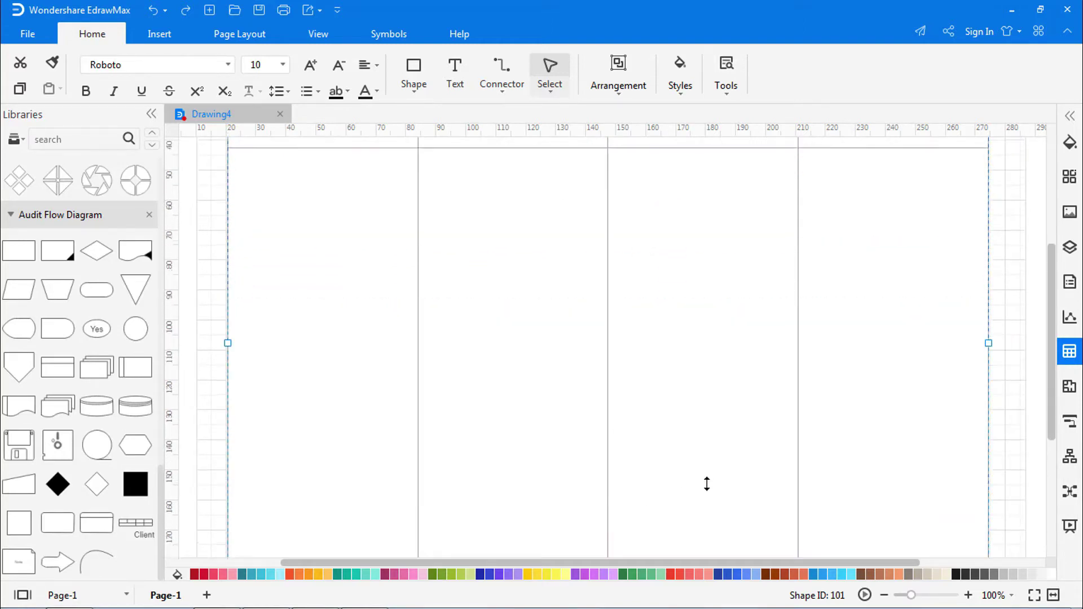
pyautogui.scroll(3, 641, 359)
pyautogui.moveTo(633, 339); pyautogui.dragTo(632, 314)
pyautogui.scroll(-2, 633, 314)
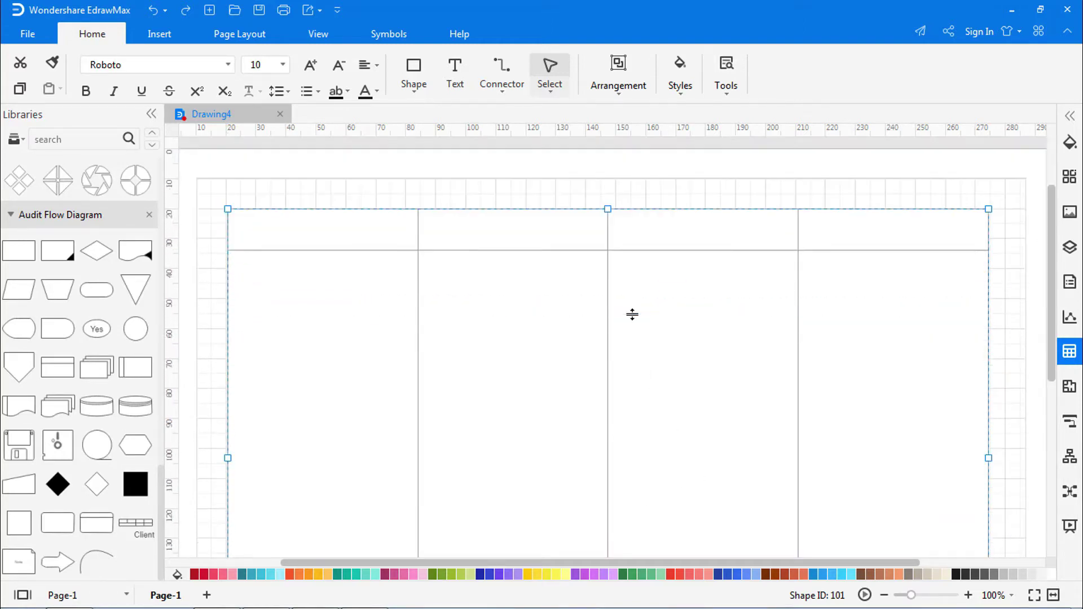
# Widen the columns to the page edge and place a full-width rectangle above the table.
pyautogui.moveTo(423, 315); pyautogui.dragTo(453, 313)
pyautogui.moveTo(608, 329); pyautogui.dragTo(702, 332)
pyautogui.moveTo(798, 323); pyautogui.dragTo(846, 324)
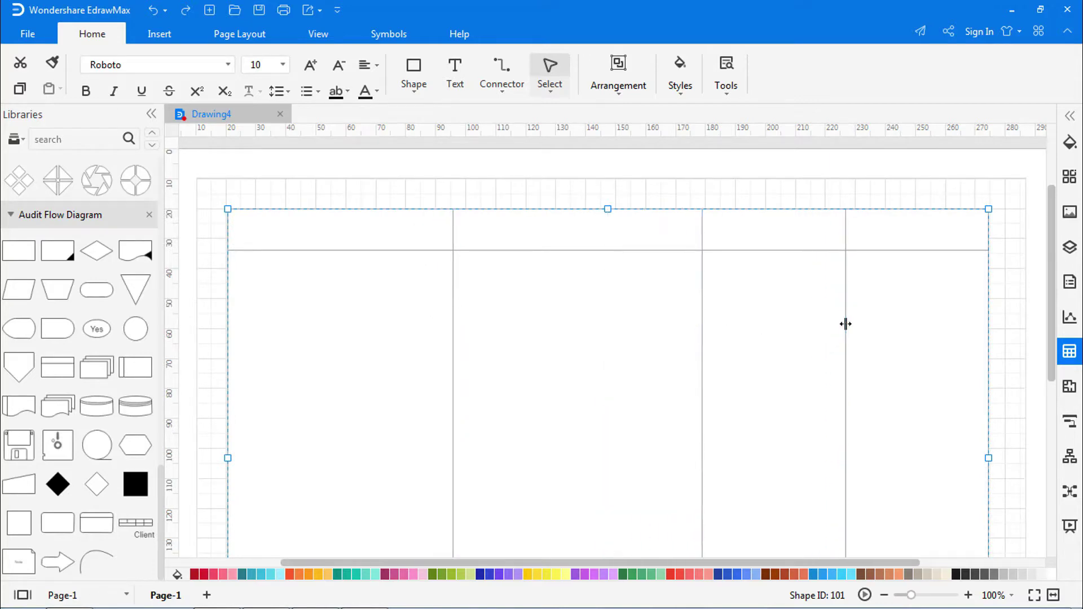
pyautogui.moveTo(991, 458); pyautogui.dragTo(1021, 457)
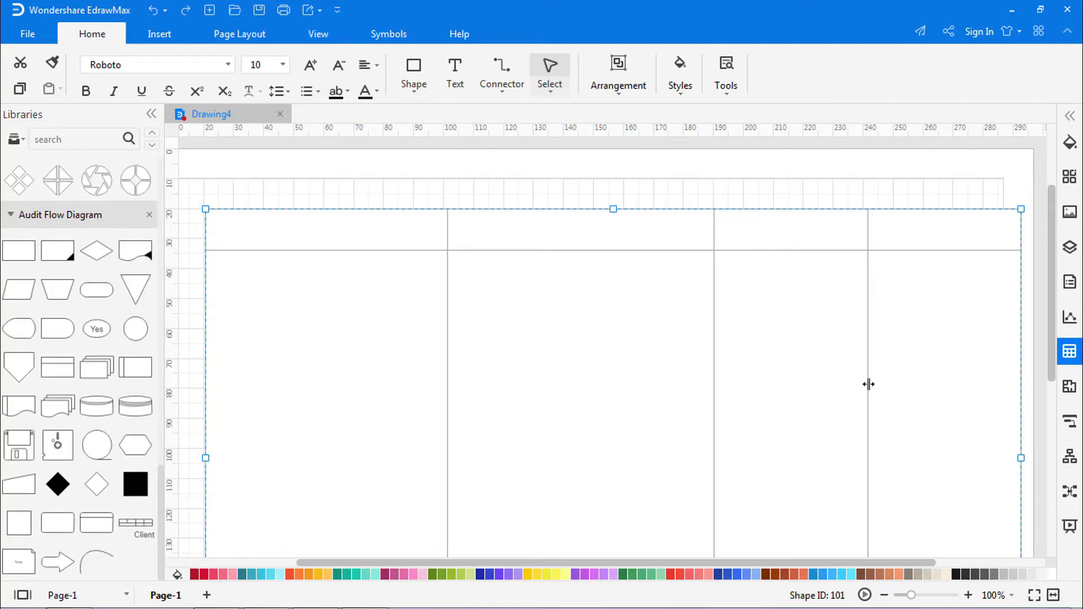
pyautogui.moveTo(868, 384); pyautogui.dragTo(878, 385)
pyautogui.moveTo(19, 254); pyautogui.dragTo(1020, 201)
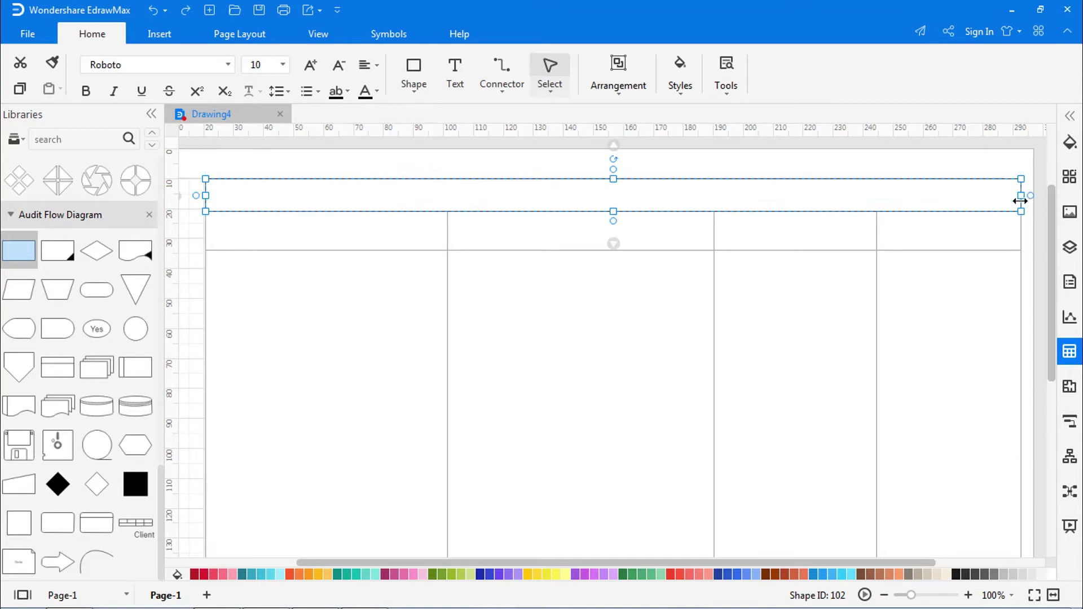
# Title the rectangle 'Planning And Review Of Internal Controls Audit Process Flowchart'.
pyautogui.doubleClick(584, 192)
pyautogui.write('Planning')
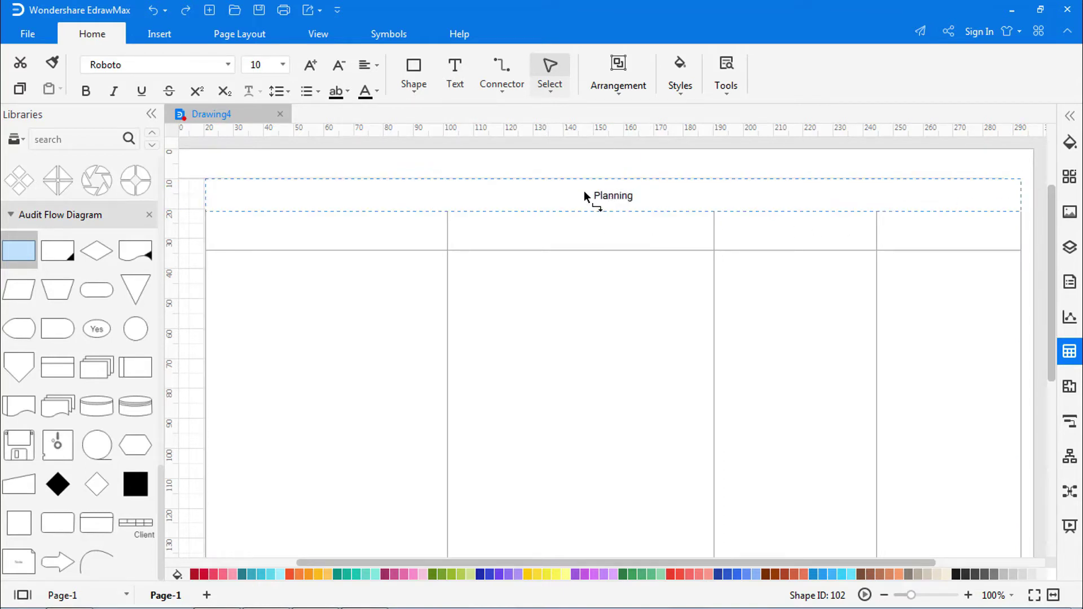
pyautogui.write(' And Review Of Internal Controls Au')
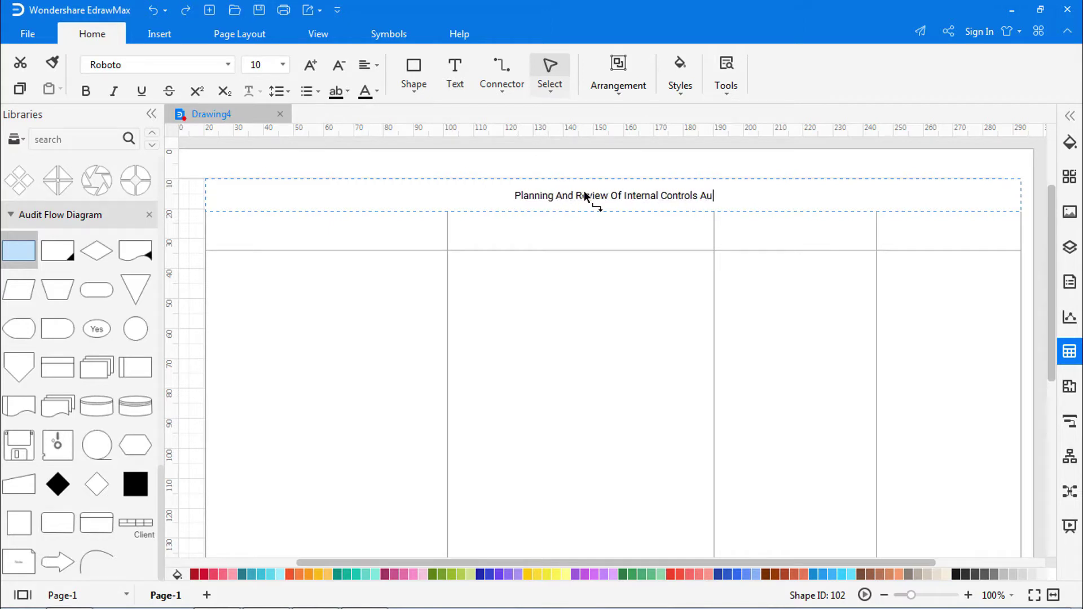
pyautogui.write('dit Process Flowchart')
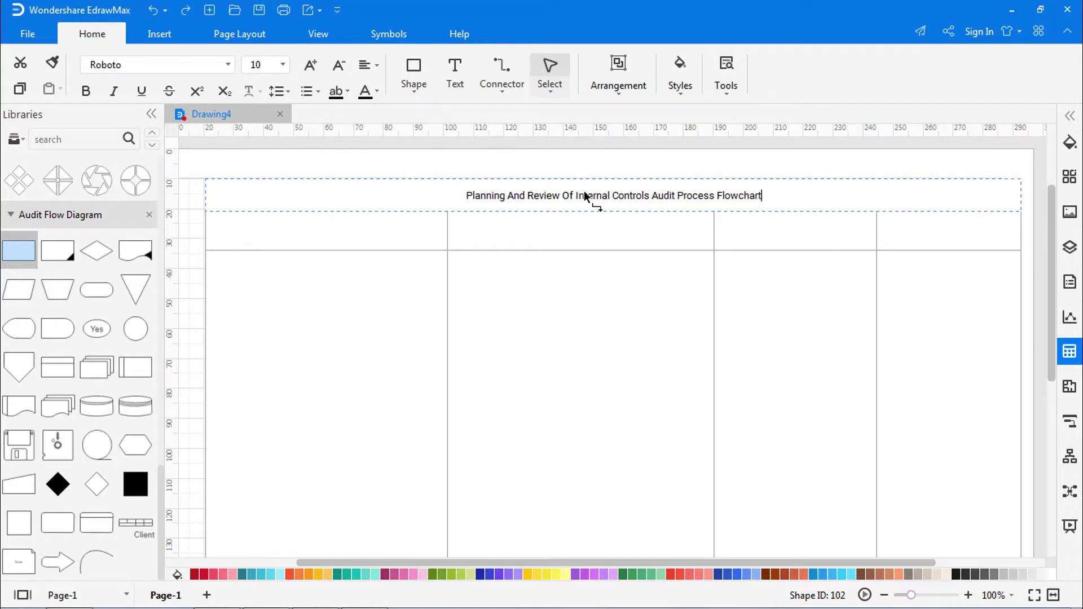
pyautogui.click(559, 323)
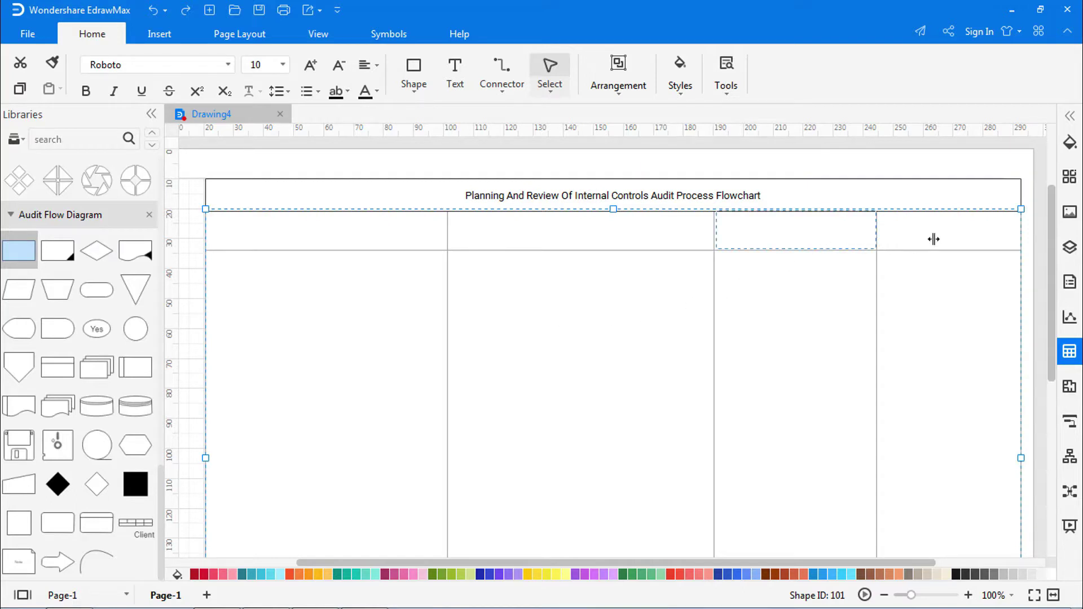
# Merge the third and fourth header cells using the Table Cell Merge Cells option.
pyautogui.click(1068, 358)
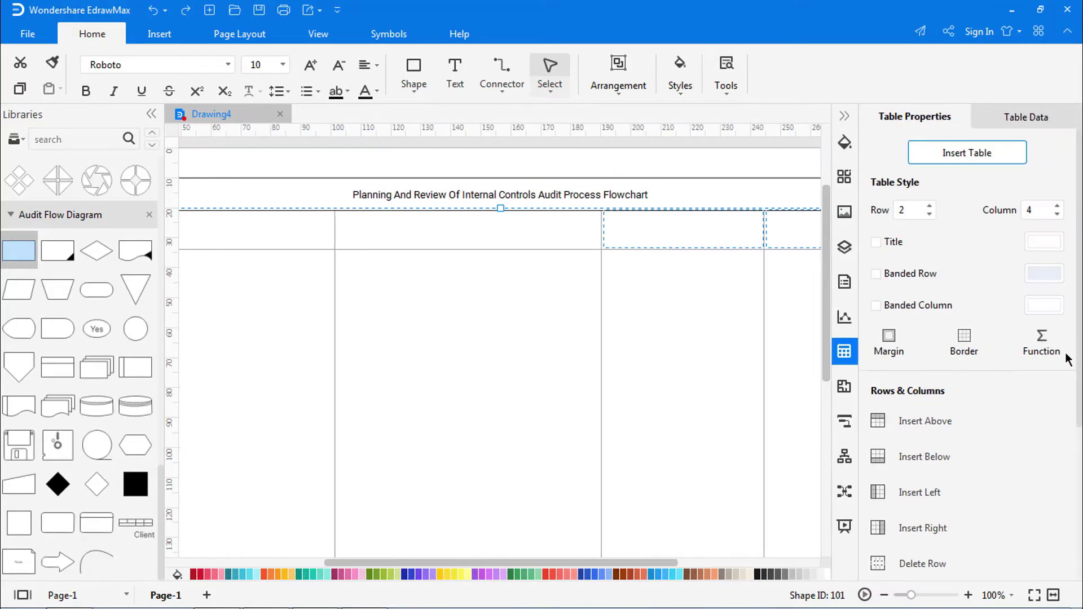
pyautogui.scroll(-5, 1079, 344)
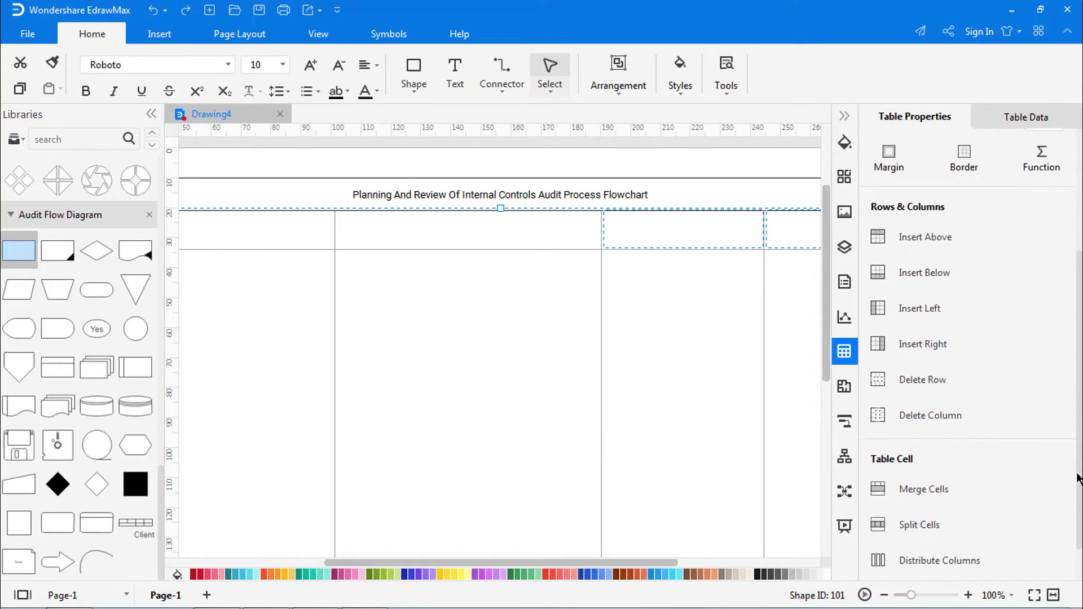
pyautogui.click(929, 439)
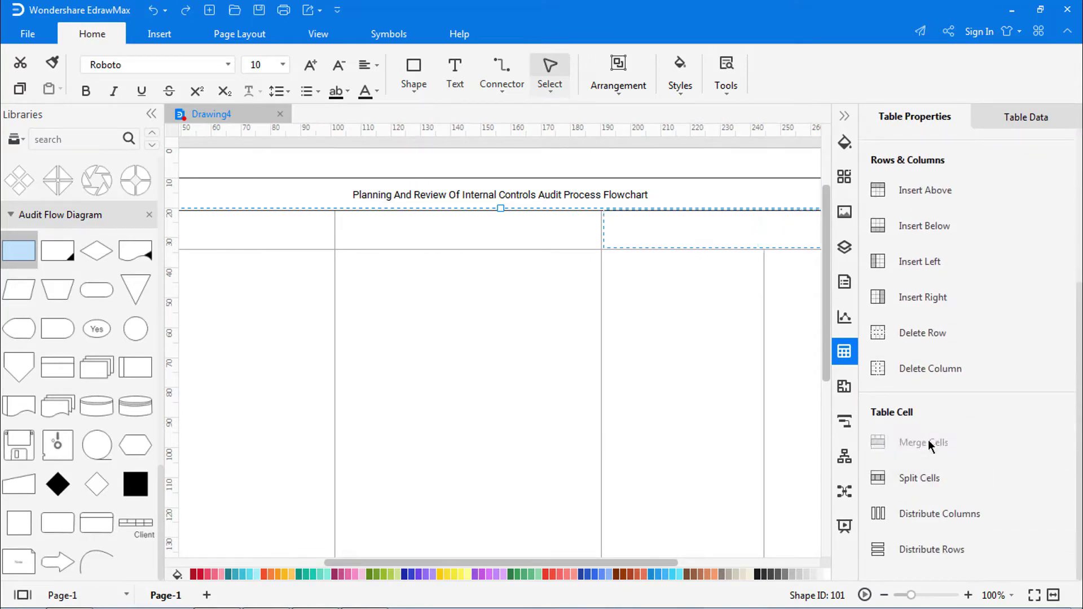
pyautogui.click(848, 121)
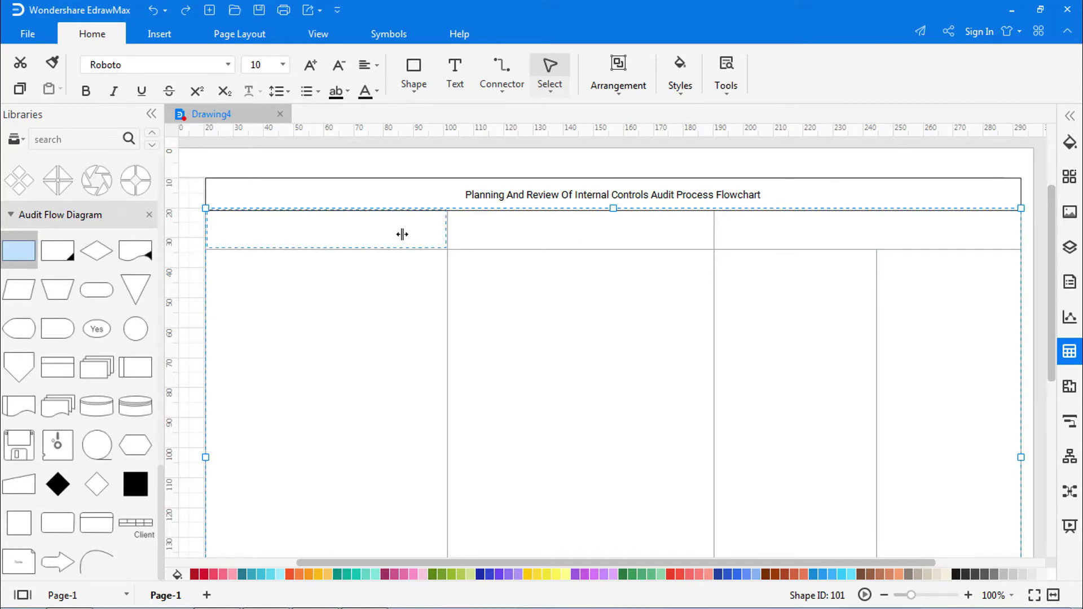
# Label the header cells 'Initiated Audit', 'Audit Request' and 'Computer Assisted Audit Procedures'.
pyautogui.write('Initiated Audit')
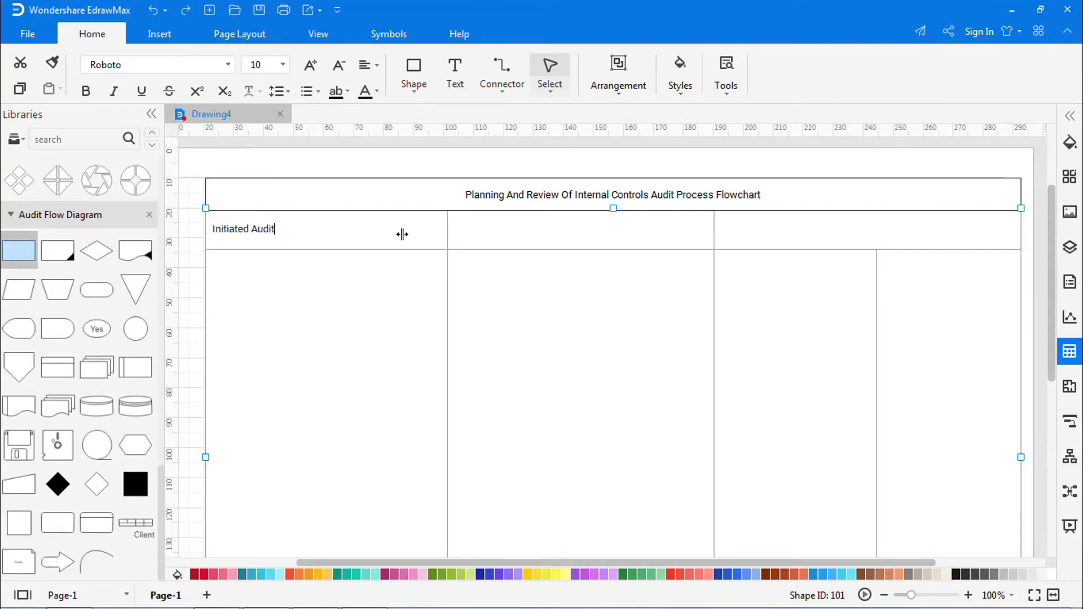
pyautogui.click(541, 237)
pyautogui.write('Audit Request')
pyautogui.click(790, 234)
pyautogui.write('C')
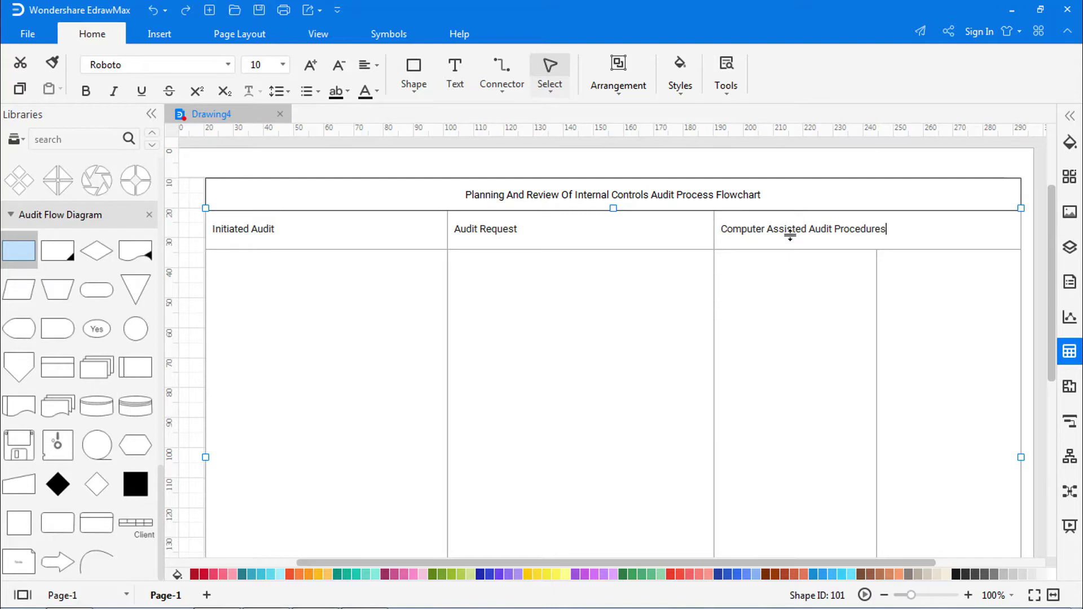
pyautogui.click(184, 258)
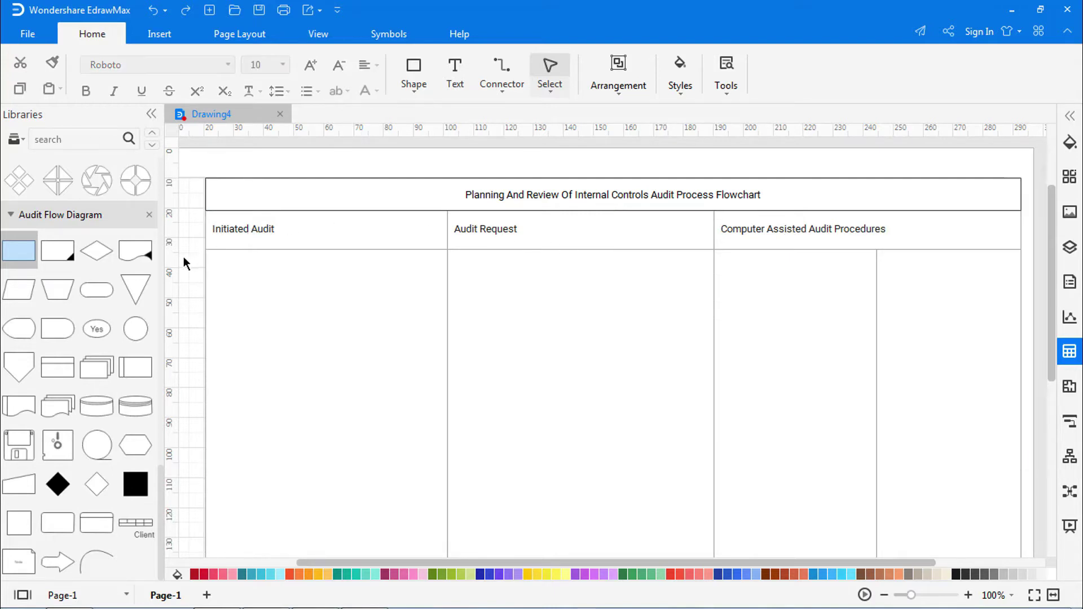
# Add a parallelogram labelled 'Prepare the statement of Independence' in the Initiated Audit lane.
pyautogui.moveTo(18, 290); pyautogui.dragTo(368, 288)
pyautogui.click(301, 282)
pyautogui.doubleClick(301, 281)
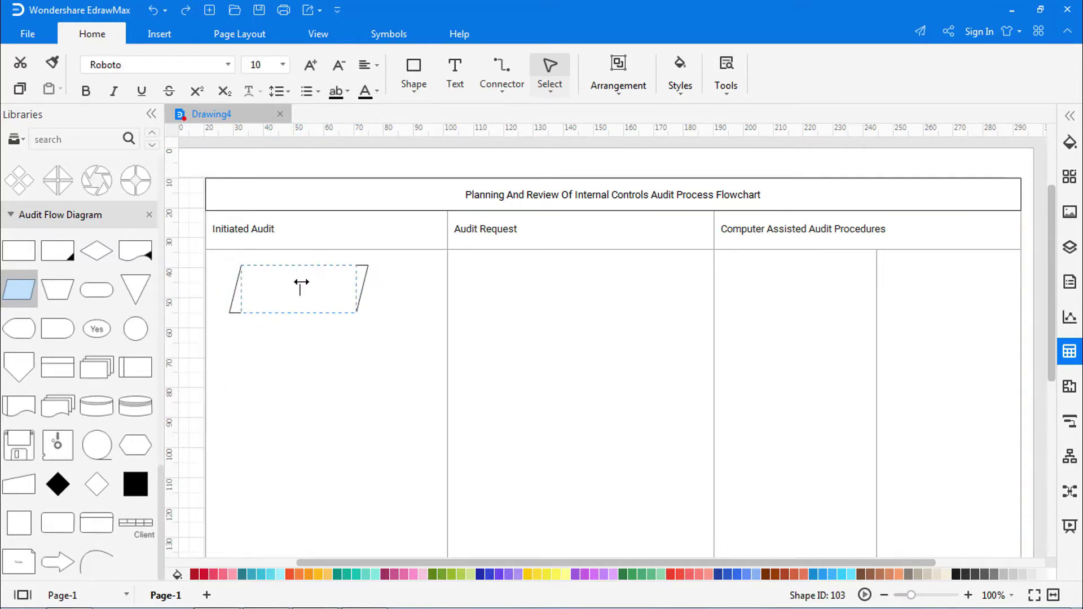
pyautogui.write('Prepare the statement of Independence')
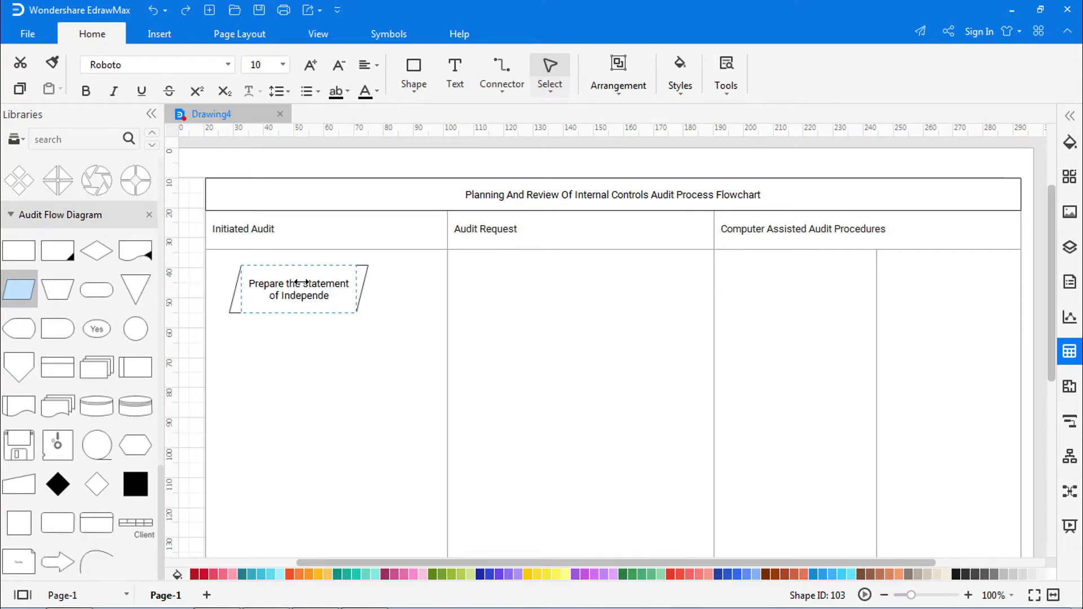
pyautogui.click(396, 327)
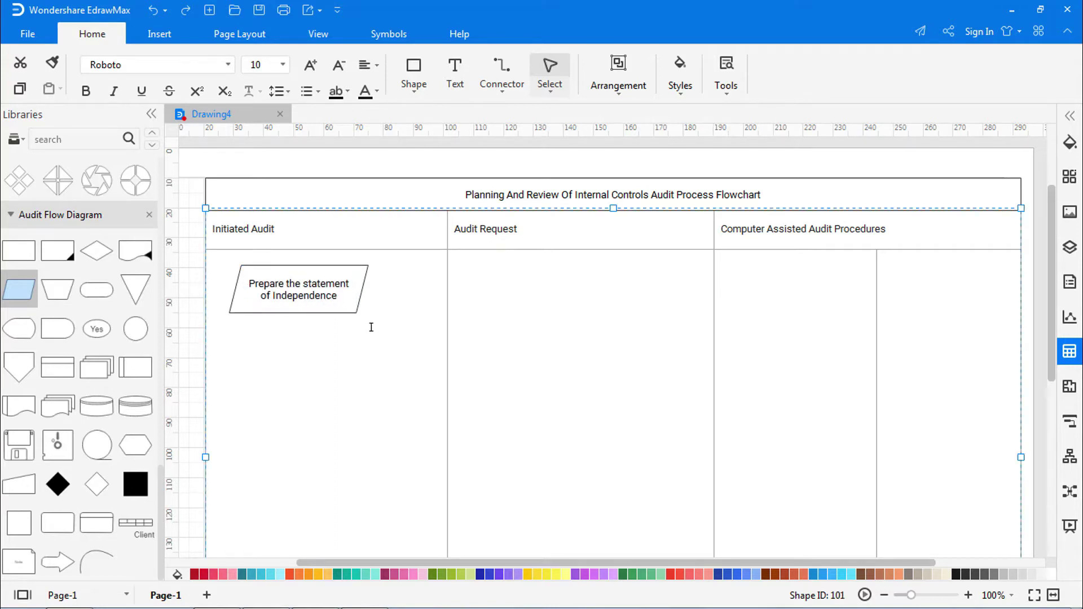
# Add 'Prior Audit Findings & Internal Controls' below and connect the first step to it.
pyautogui.moveTo(26, 291); pyautogui.dragTo(358, 372)
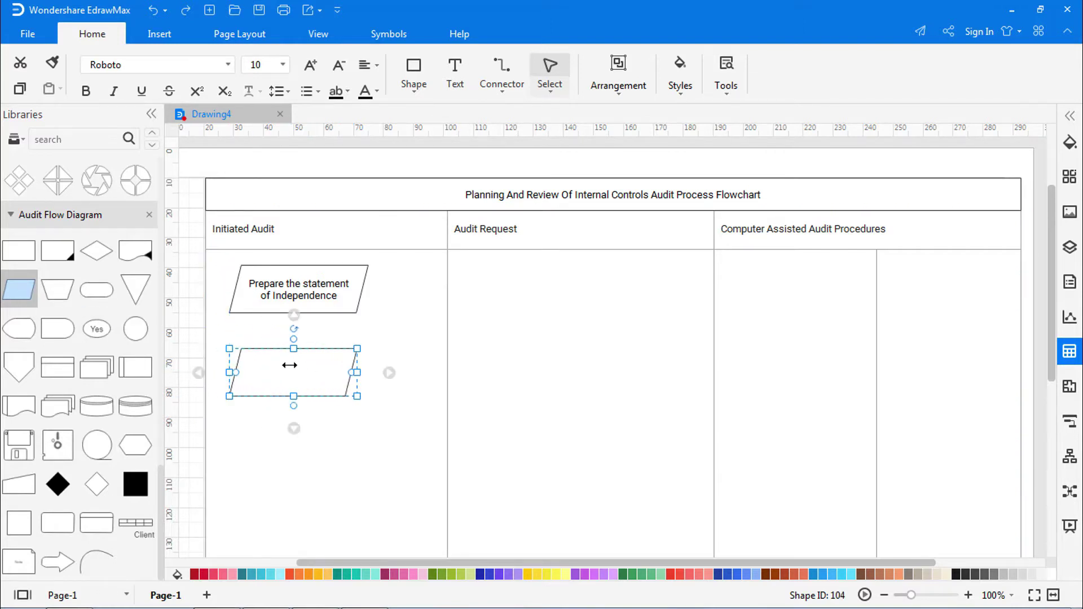
pyautogui.doubleClick(290, 370)
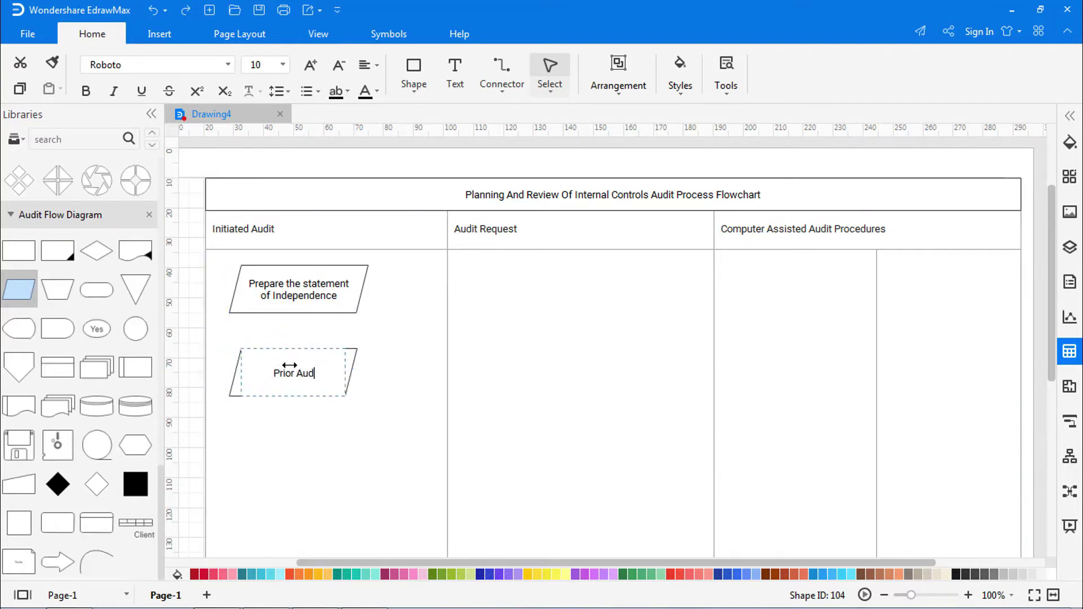
pyautogui.write('Prior Audit Findings & Internal Controls')
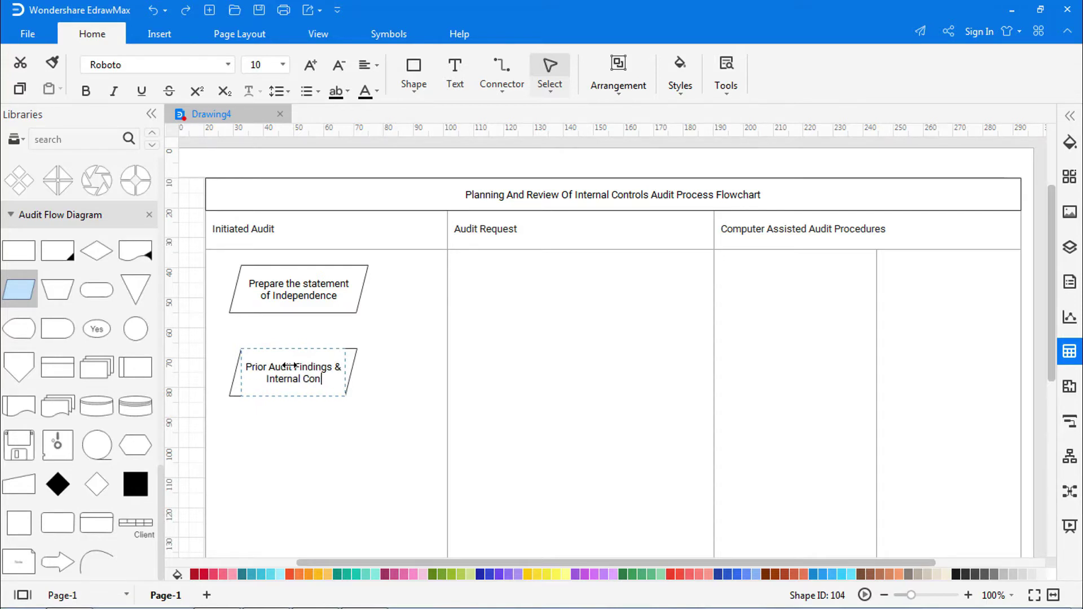
pyautogui.click(416, 365)
pyautogui.scroll(-3, 416, 365)
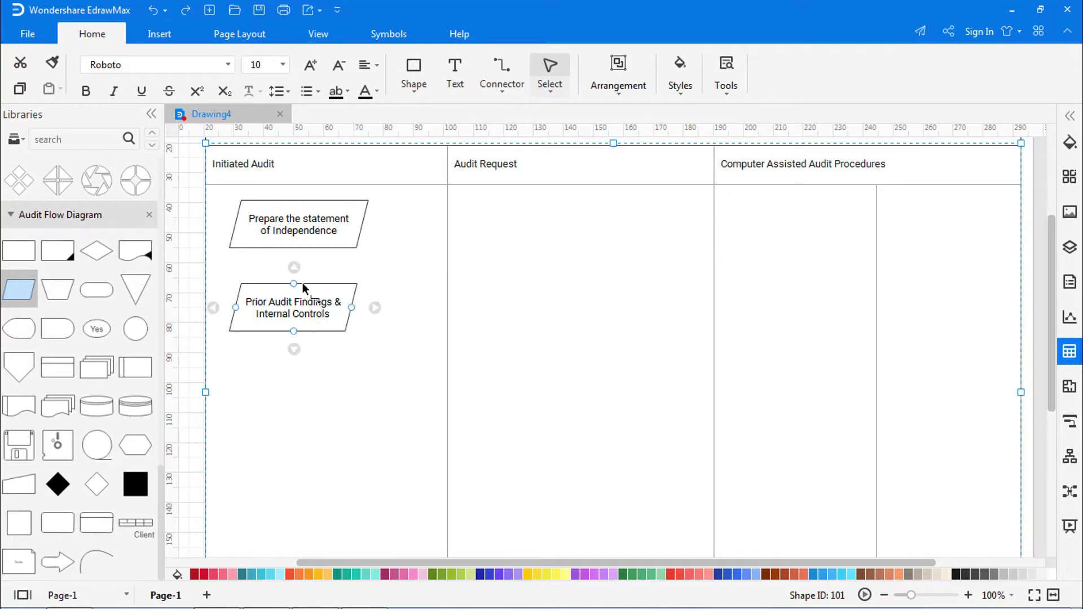
pyautogui.moveTo(299, 248); pyautogui.dragTo(296, 278)
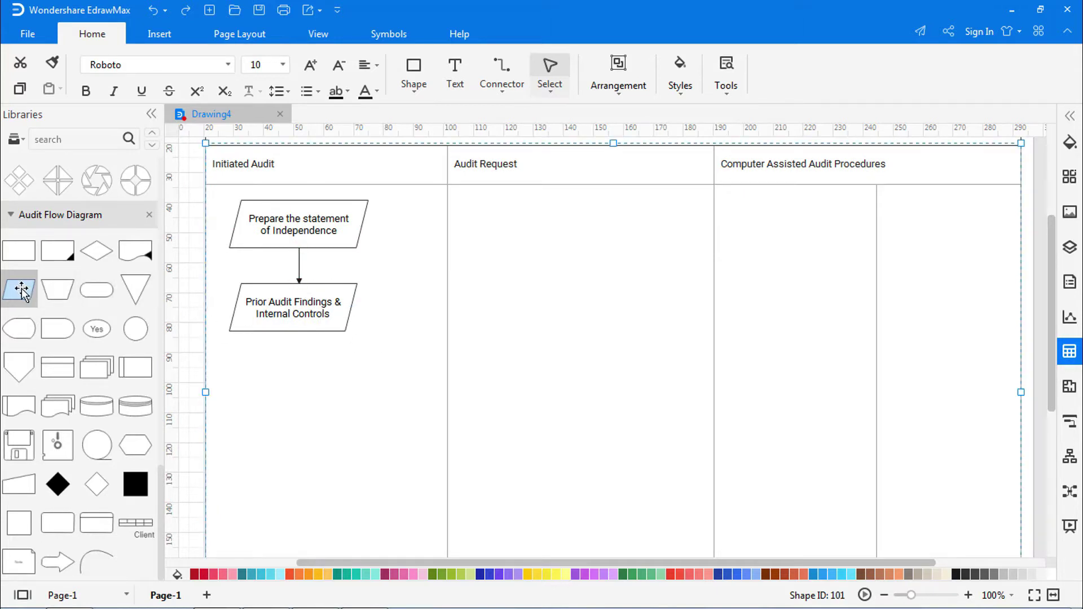
# Add a 'Control Audit?' shape with a connected decision diamond below it.
pyautogui.moveTo(19, 290); pyautogui.dragTo(353, 394)
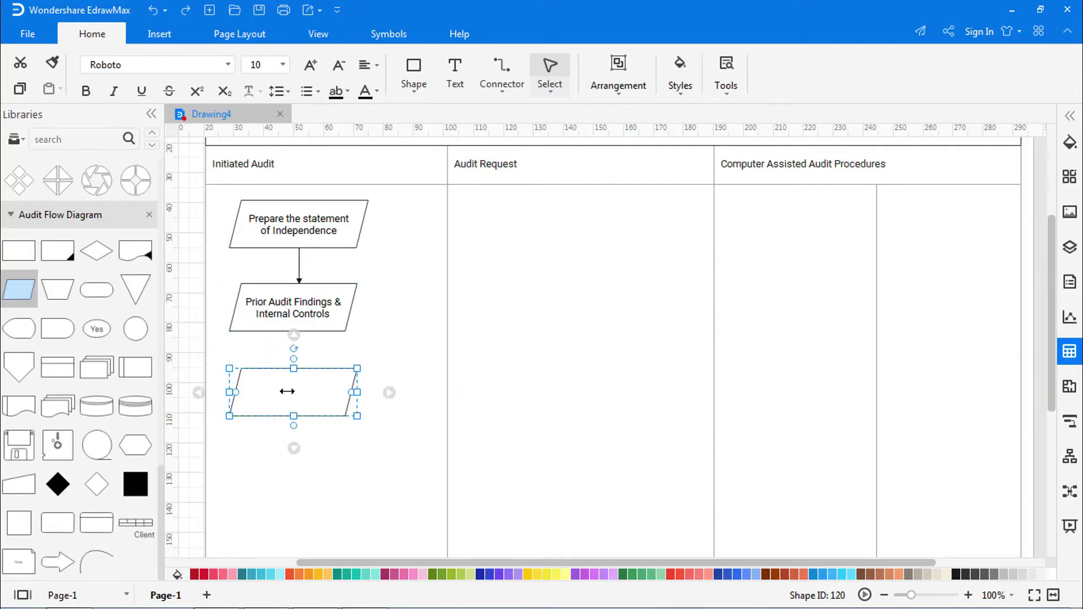
pyautogui.doubleClick(287, 391)
pyautogui.write('Control Au')
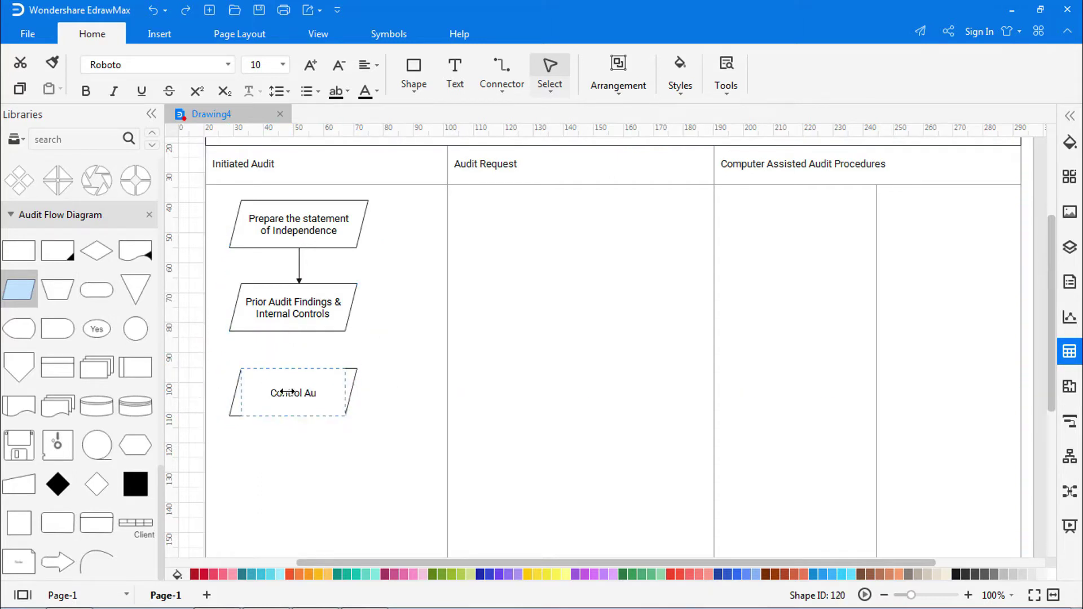
pyautogui.write('dit?')
pyautogui.click(387, 433)
pyautogui.moveTo(96, 250); pyautogui.dragTo(289, 472)
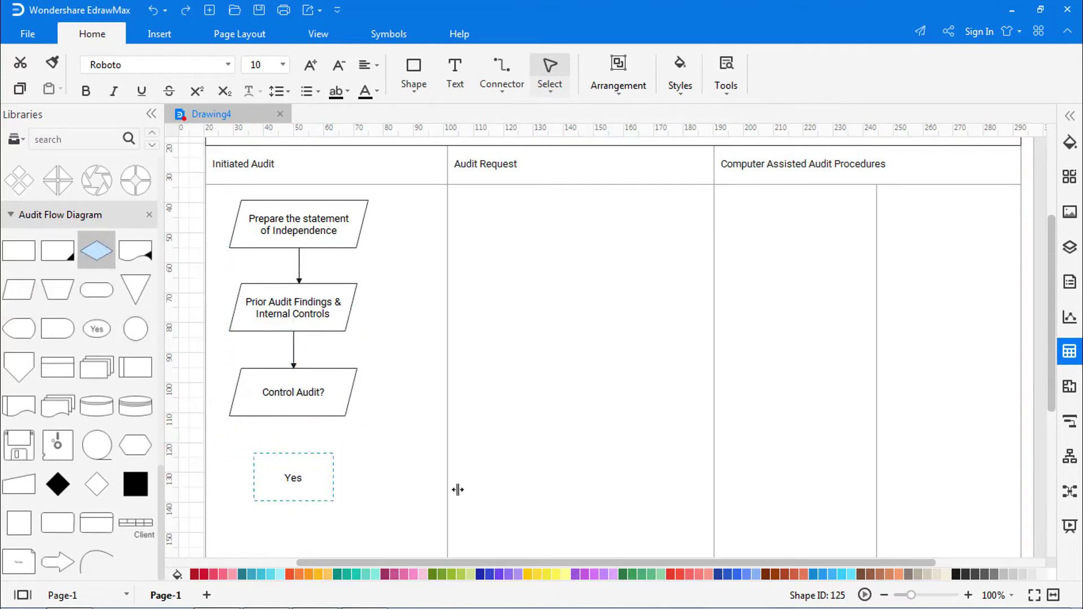
pyautogui.moveTo(293, 416); pyautogui.dragTo(293, 451)
# Add a 'No' diamond beside the Yes branch and connect it.
pyautogui.scroll(-2, 355, 455)
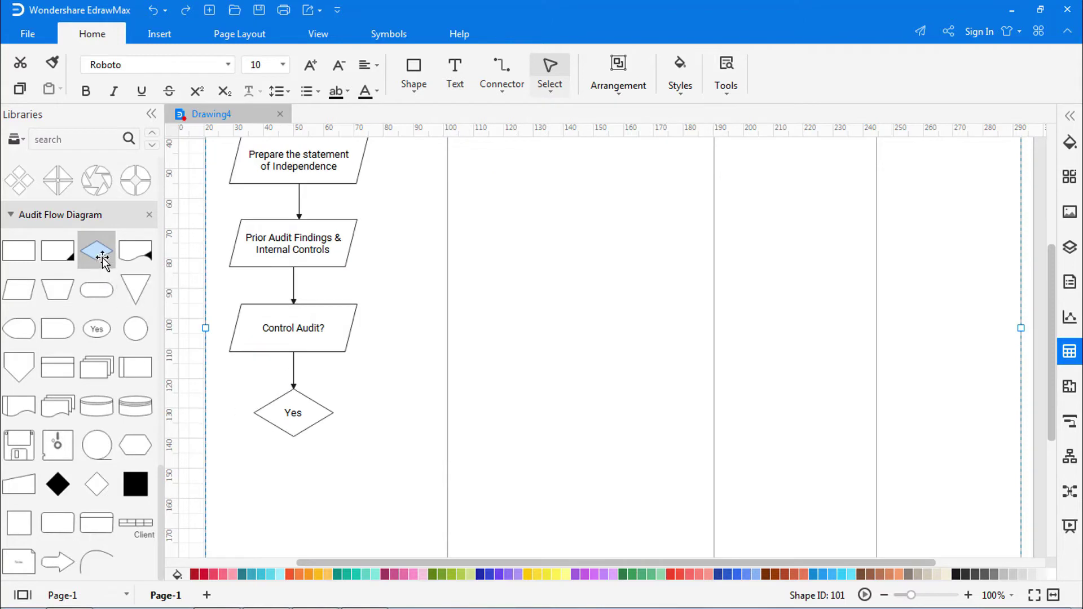
pyautogui.moveTo(102, 259); pyautogui.dragTo(389, 386)
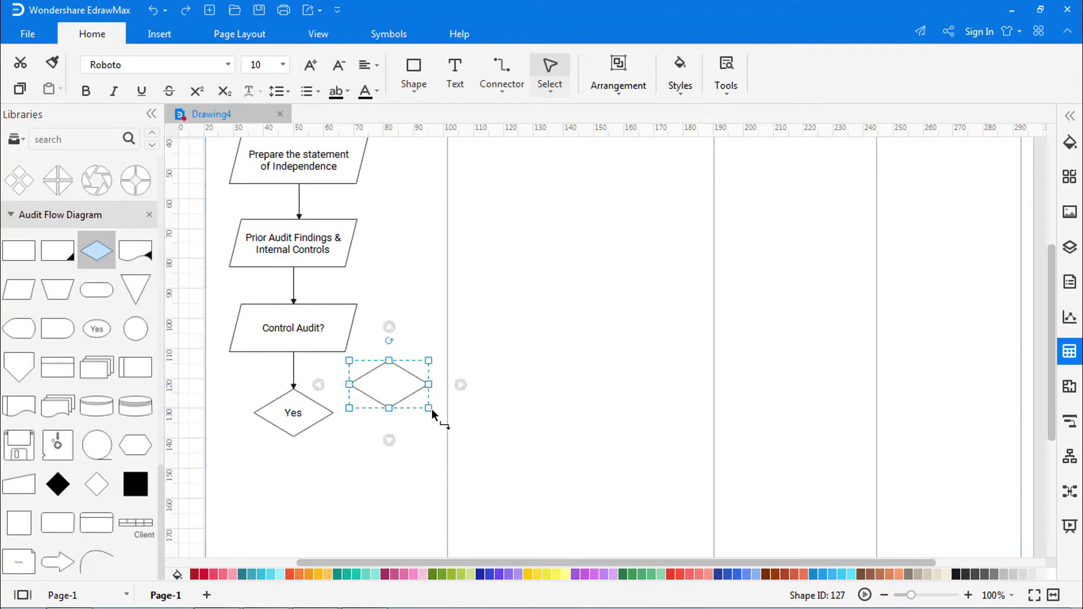
pyautogui.doubleClick(389, 377)
pyautogui.write('No')
pyautogui.click(510, 412)
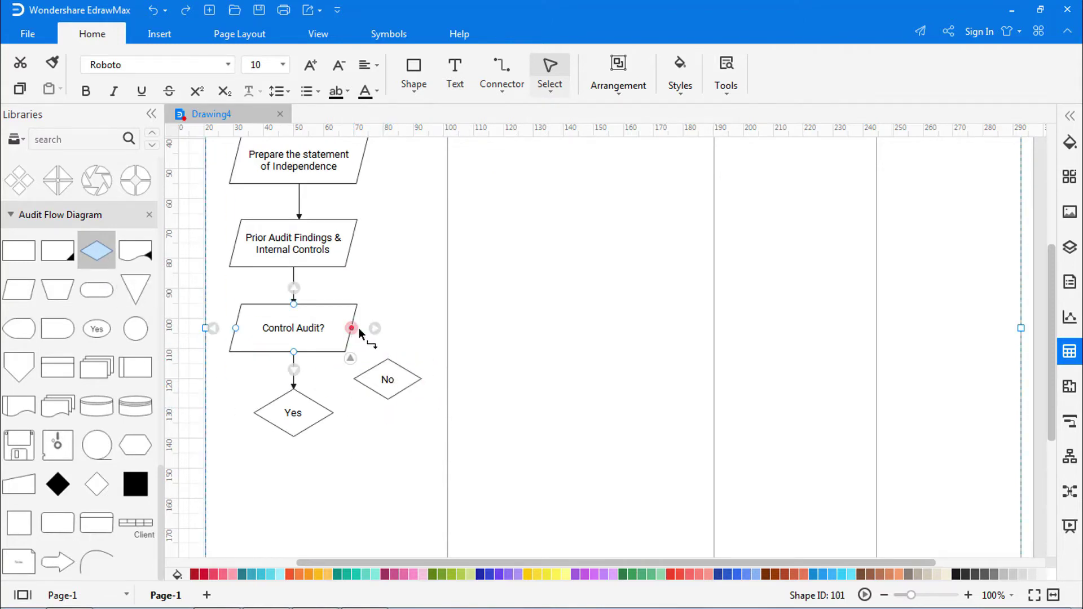
pyautogui.moveTo(352, 327); pyautogui.dragTo(414, 341)
# Add 'Final Assessment Results' below No and connect them.
pyautogui.scroll(-2, 413, 350)
pyautogui.moveTo(108, 261); pyautogui.dragTo(385, 431)
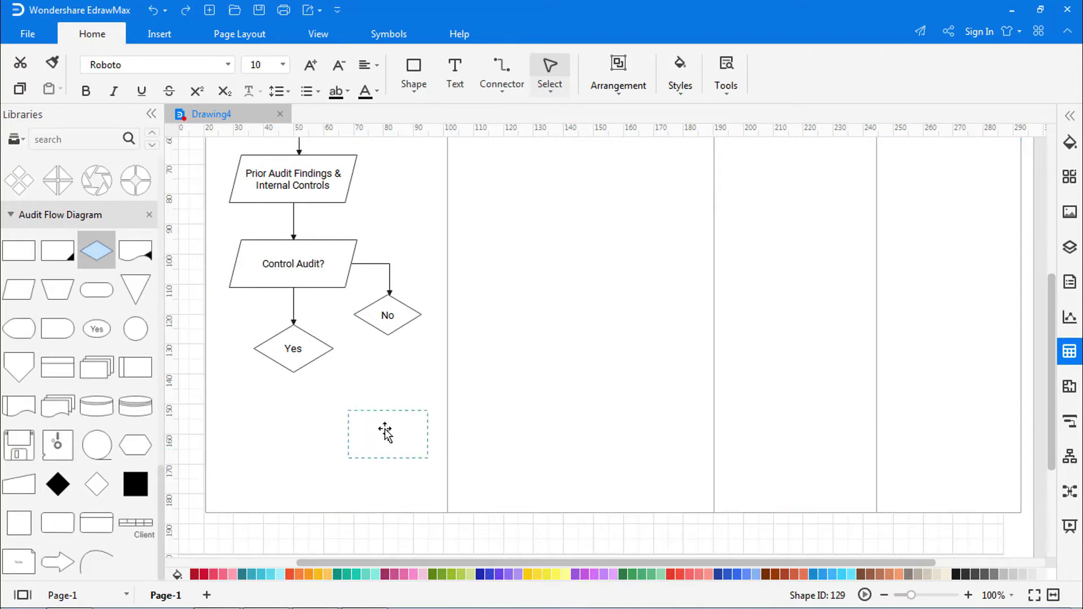
pyautogui.write('Final Assessment Results')
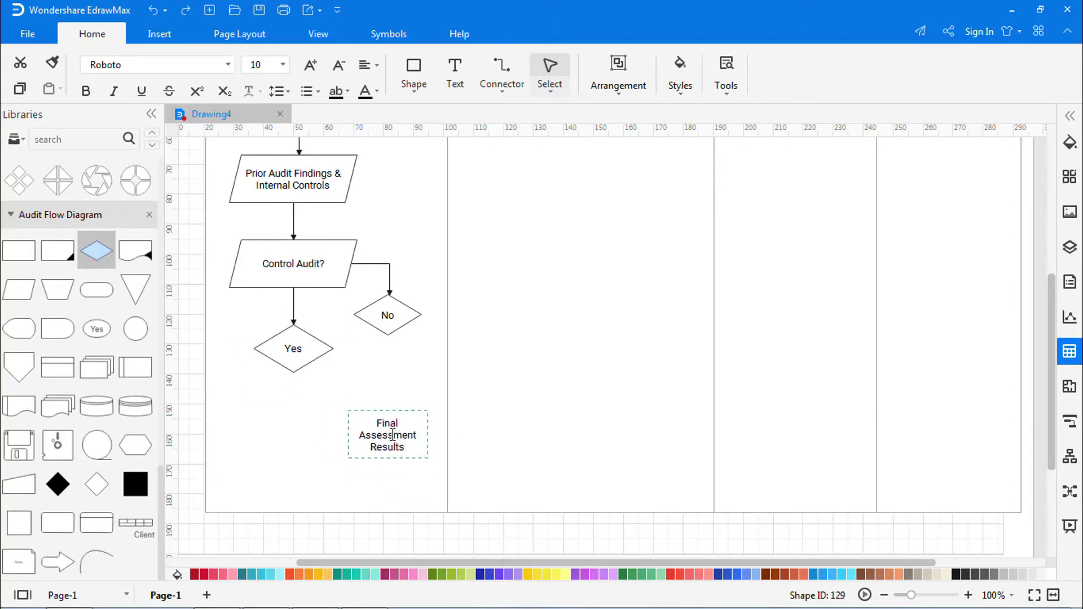
pyautogui.click(437, 428)
pyautogui.moveTo(387, 336); pyautogui.dragTo(387, 412)
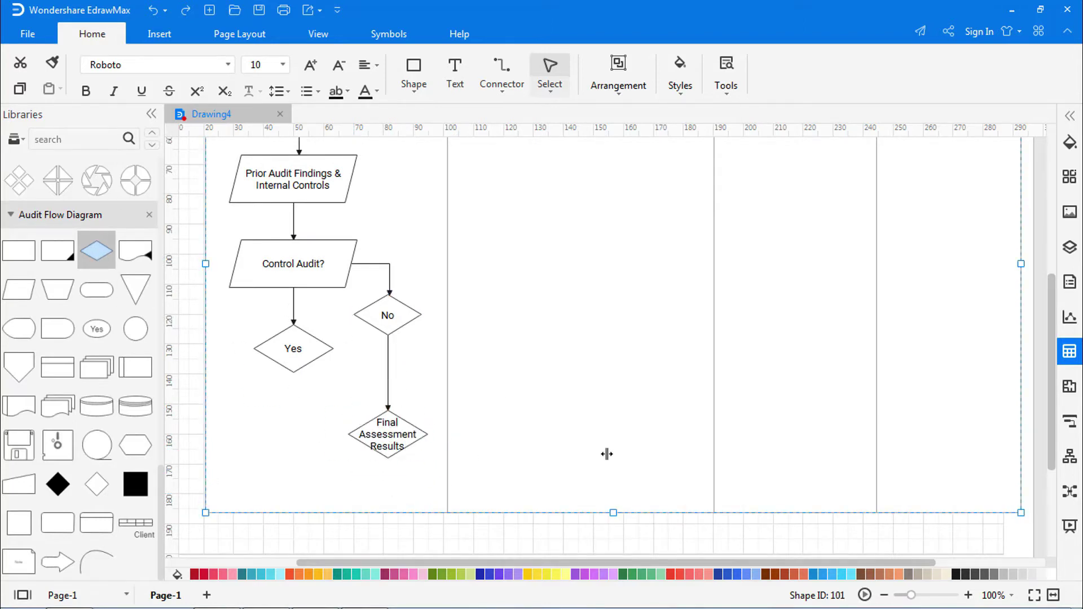
pyautogui.scroll(3, 607, 452)
# Add hexagons 'Receive Audit Request' and 'Evaluate Request' in the Audit Request lane, connected.
pyautogui.moveTo(136, 446); pyautogui.dragTo(516, 288)
pyautogui.doubleClick(512, 282)
pyautogui.write('Re')
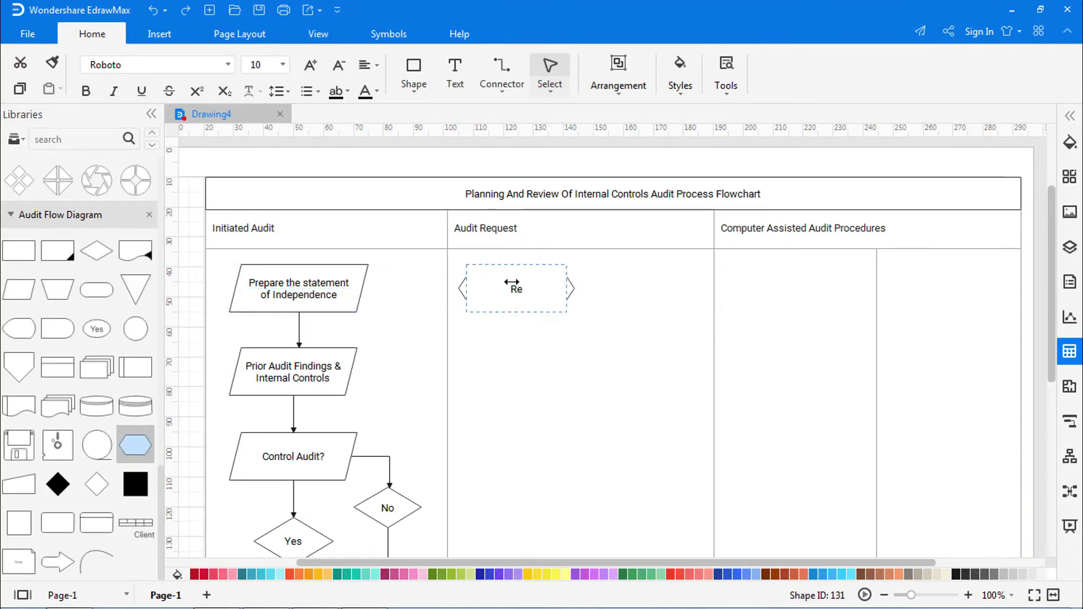
pyautogui.write('ceive Audit Re')
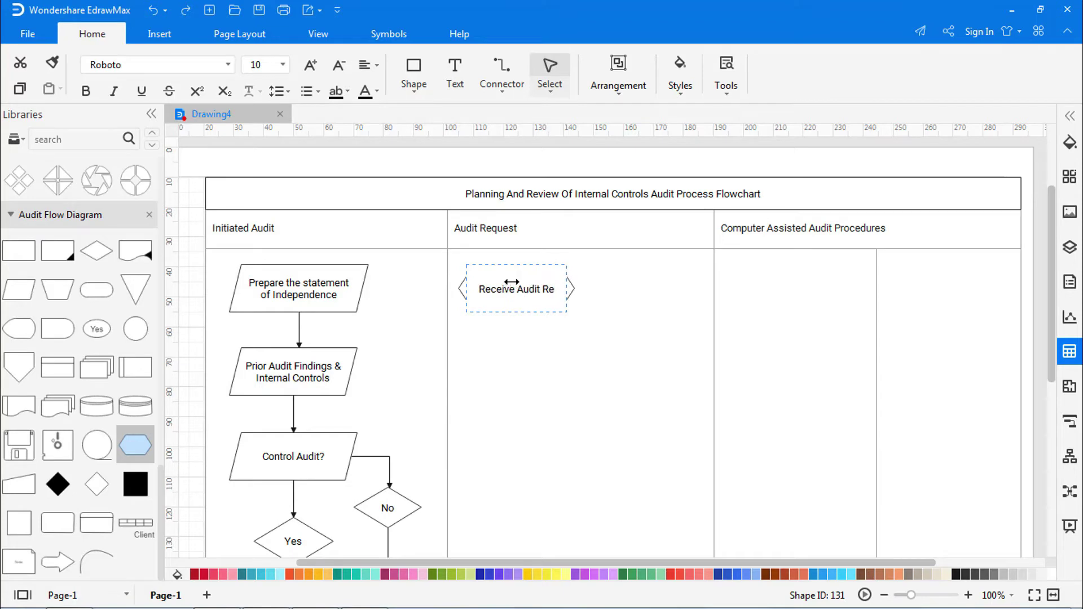
pyautogui.write('quest')
pyautogui.click(529, 363)
pyautogui.moveTo(135, 445); pyautogui.dragTo(574, 372)
pyautogui.doubleClick(516, 370)
pyautogui.write('Evaluate Re')
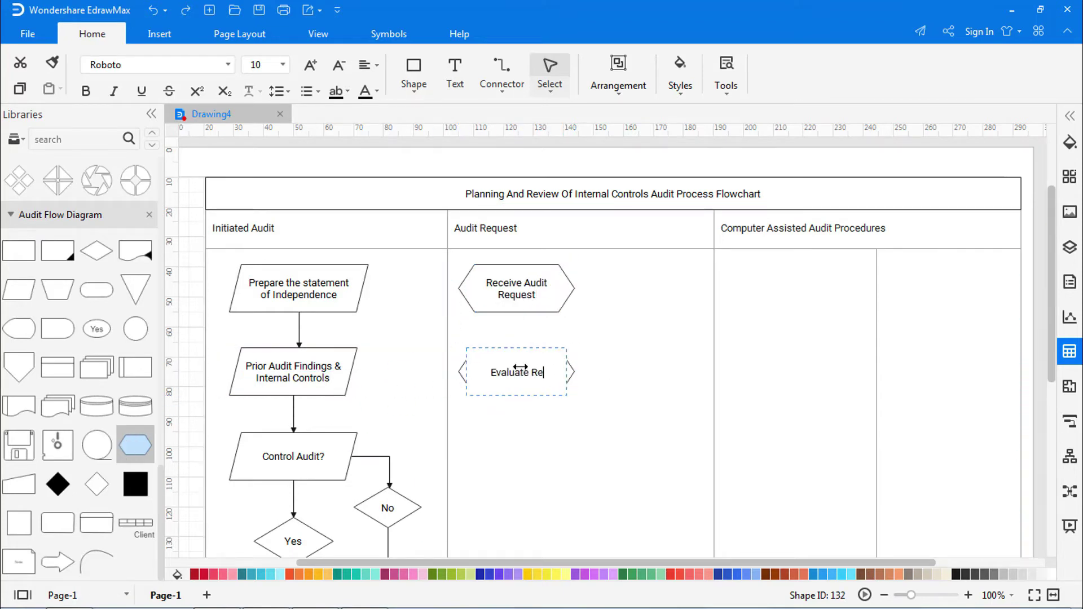
pyautogui.write('quest')
pyautogui.click(573, 416)
pyautogui.moveTo(517, 312); pyautogui.dragTo(516, 348)
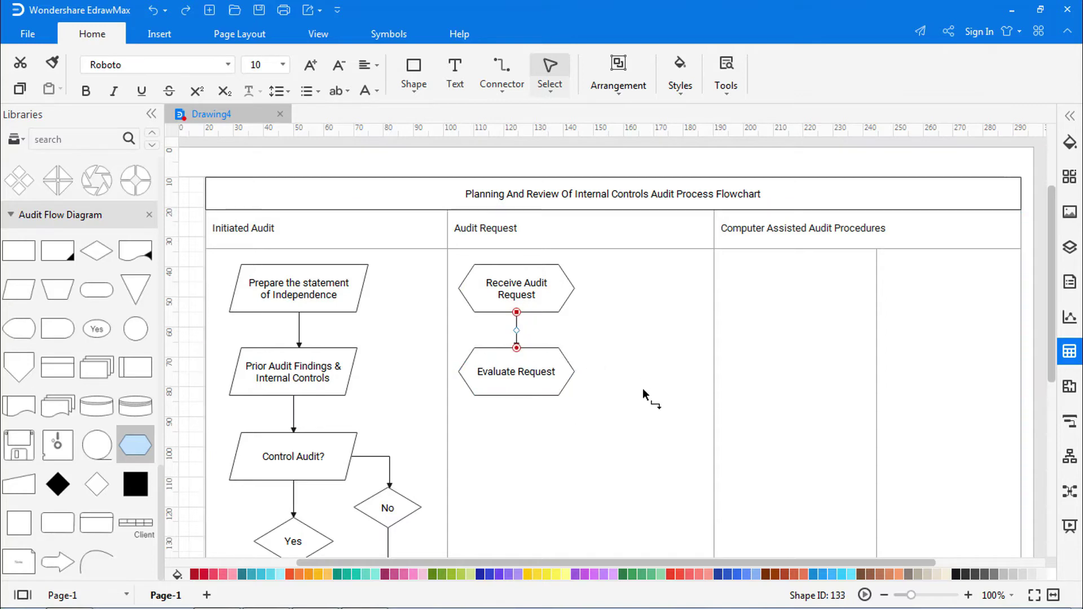
# Add an 'Access Request' hexagon and a No diamond below, chaining them from Evaluate Request.
pyautogui.scroll(-2, 642, 388)
pyautogui.moveTo(135, 445); pyautogui.dragTo(574, 389)
pyautogui.write('Access Re')
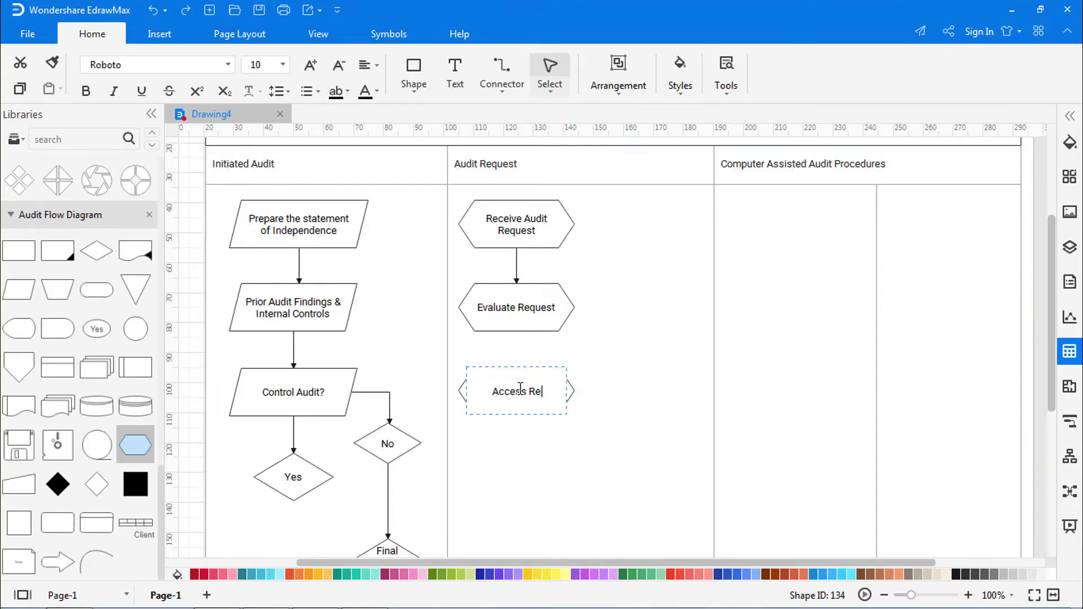
pyautogui.write('quest')
pyautogui.click(585, 447)
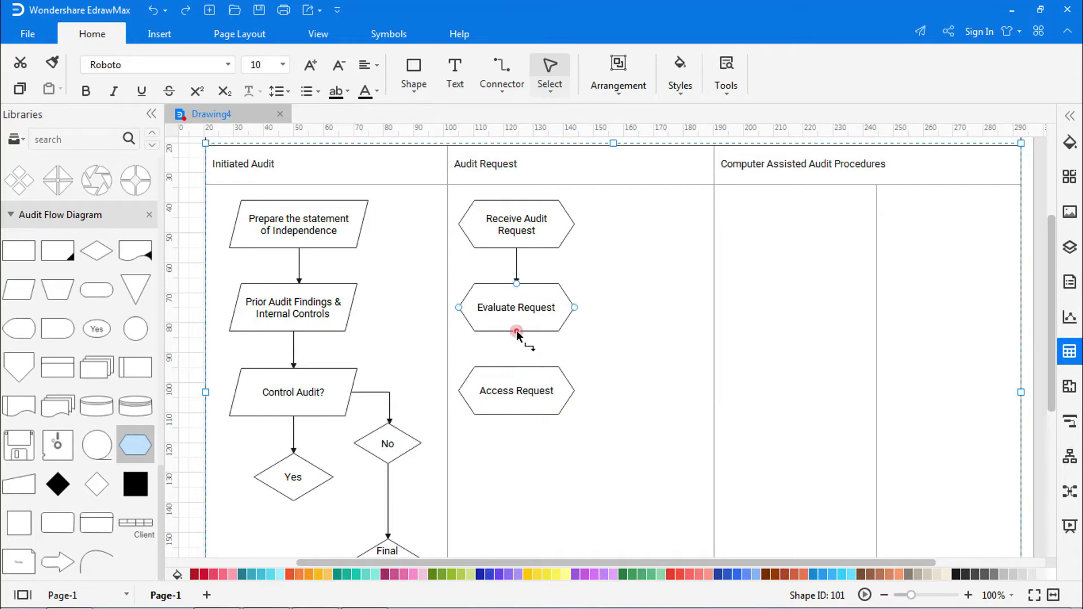
pyautogui.moveTo(517, 333); pyautogui.dragTo(517, 366)
pyautogui.moveTo(96, 250); pyautogui.dragTo(515, 469)
pyautogui.moveTo(516, 415); pyautogui.dragTo(517, 450)
pyautogui.click(600, 469)
pyautogui.scroll(-2, 600, 468)
# Add 'Refer Request to Another Department' below the No diamond and connect them.
pyautogui.moveTo(20, 405); pyautogui.dragTo(571, 496)
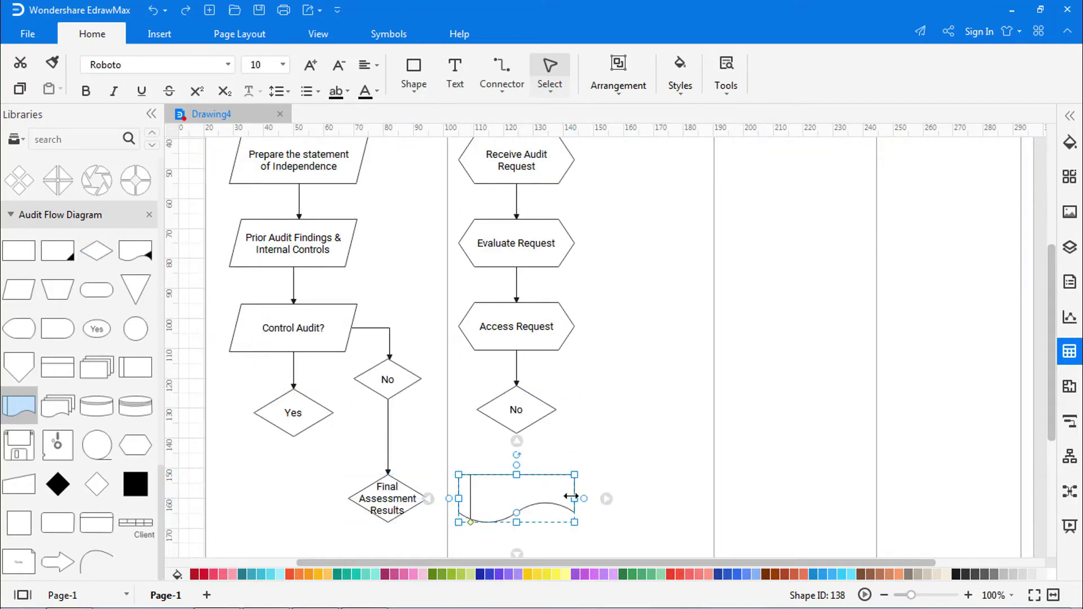
pyautogui.doubleClick(513, 488)
pyautogui.write('Refer Request to Another Department')
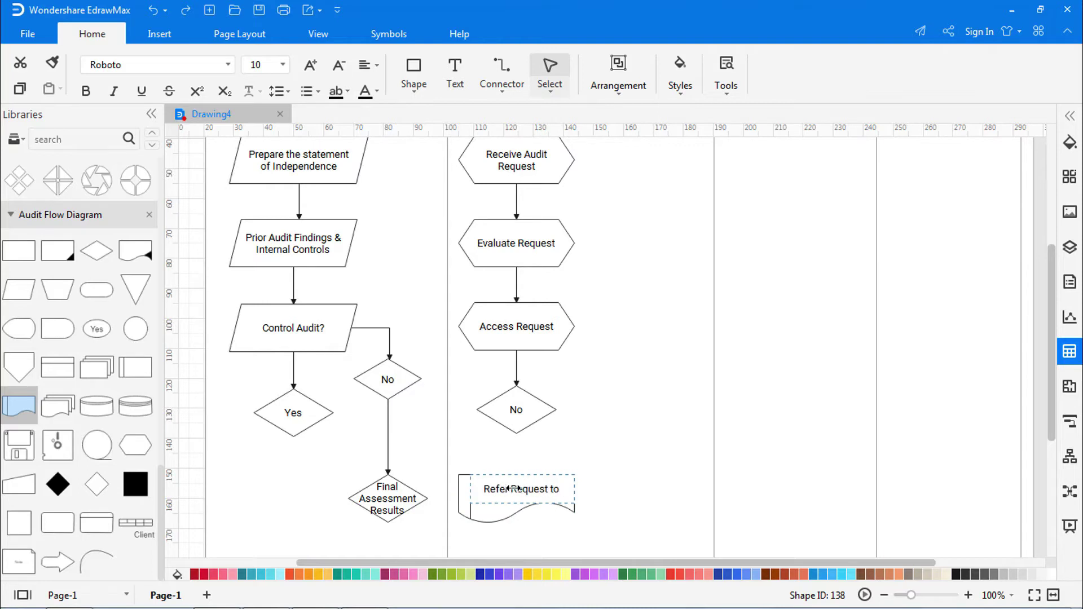
pyautogui.click(632, 508)
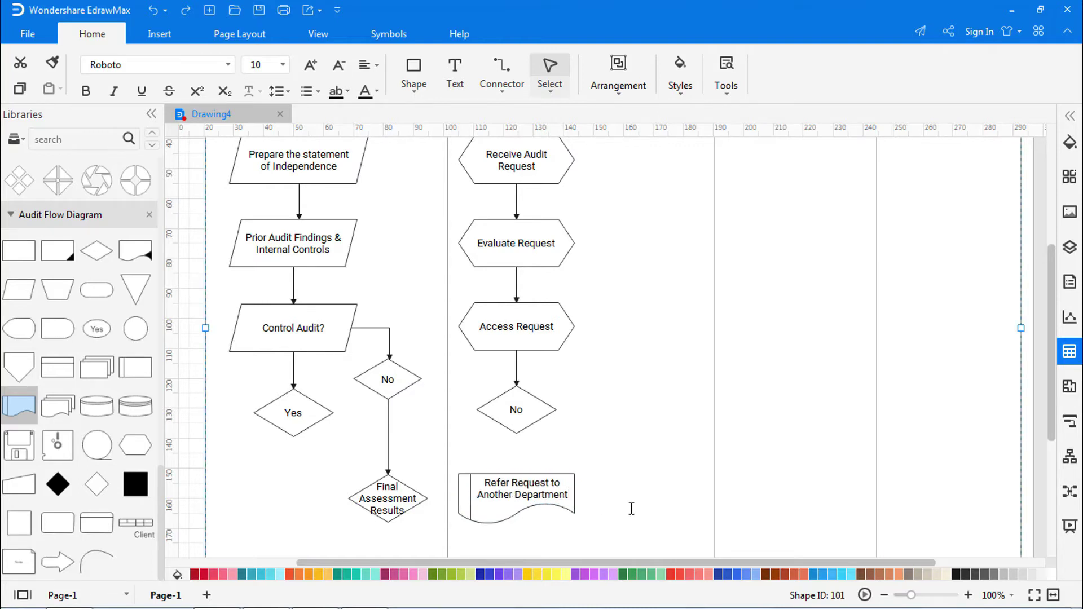
pyautogui.moveTo(516, 434); pyautogui.dragTo(516, 473)
pyautogui.click(610, 480)
# Place a 'Yes' diamond beside Access Request and connect them.
pyautogui.moveTo(98, 254); pyautogui.dragTo(655, 324)
pyautogui.doubleClick(655, 325)
pyautogui.write('Yes')
pyautogui.click(578, 333)
pyautogui.moveTo(576, 328); pyautogui.dragTo(621, 326)
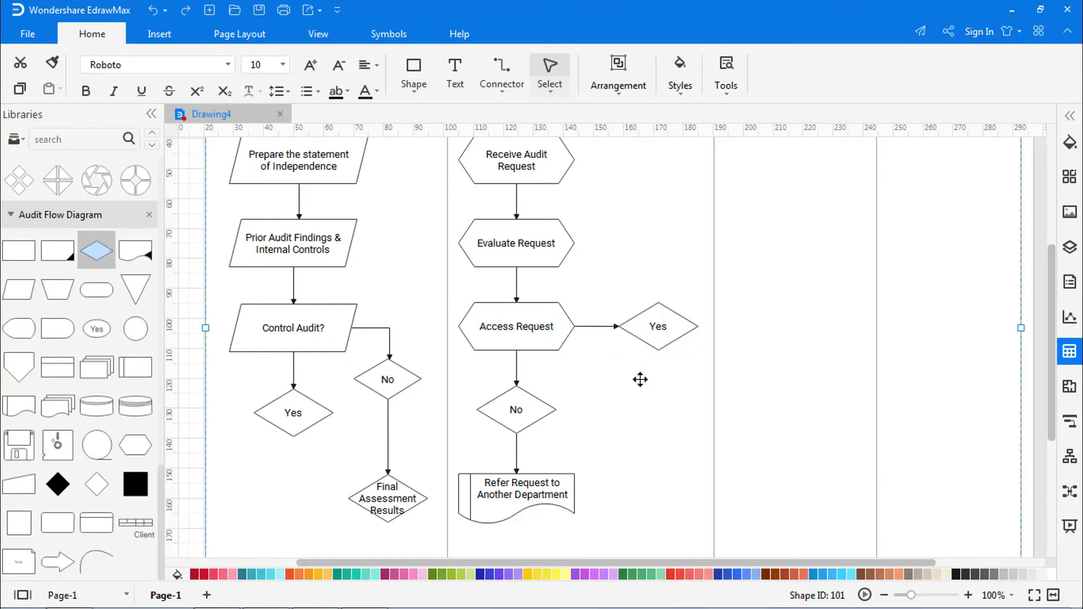
# Add connected 'Notify Affected Auditee' and 'Begin Preliminary Survey' boxes below Yes.
pyautogui.moveTo(19, 249); pyautogui.dragTo(647, 402)
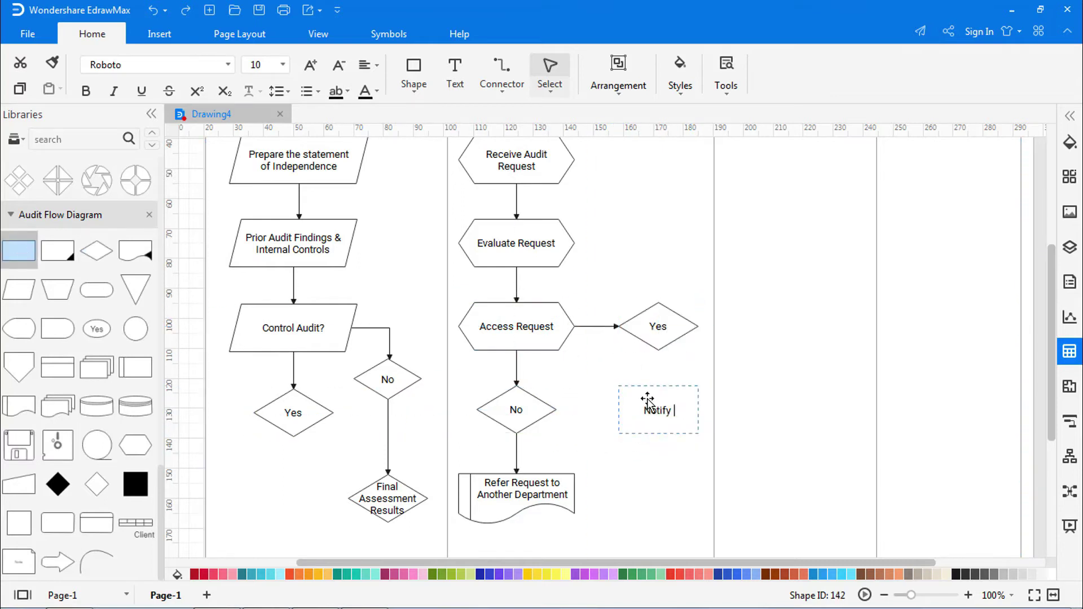
pyautogui.write('Notify Affected Auditee')
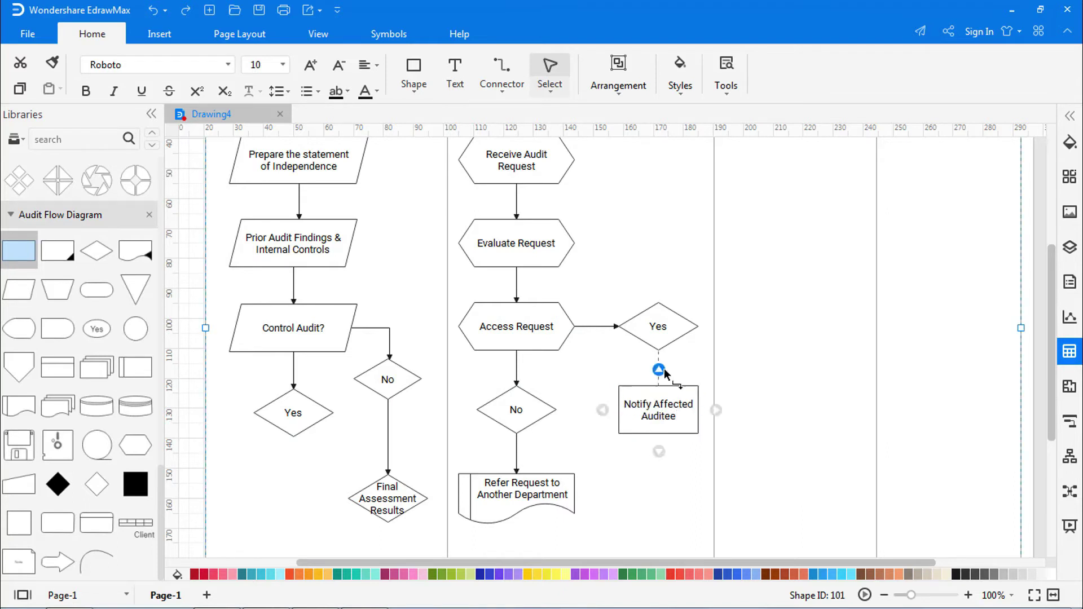
pyautogui.moveTo(659, 350); pyautogui.dragTo(659, 386)
pyautogui.click(690, 473)
pyautogui.moveTo(49, 246); pyautogui.dragTo(657, 497)
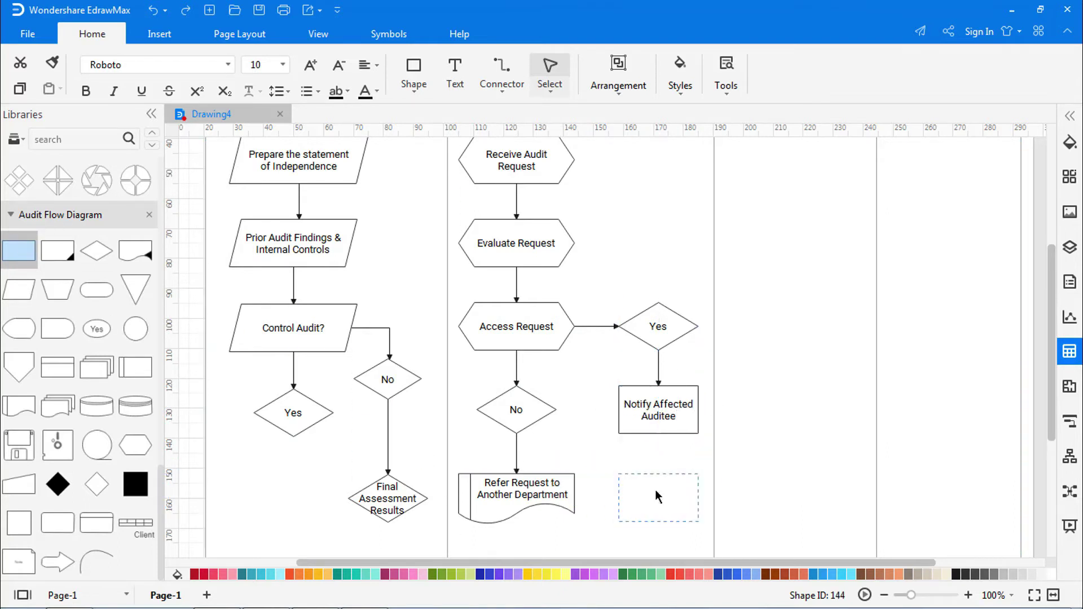
pyautogui.write('Begin Preliminary Surve')
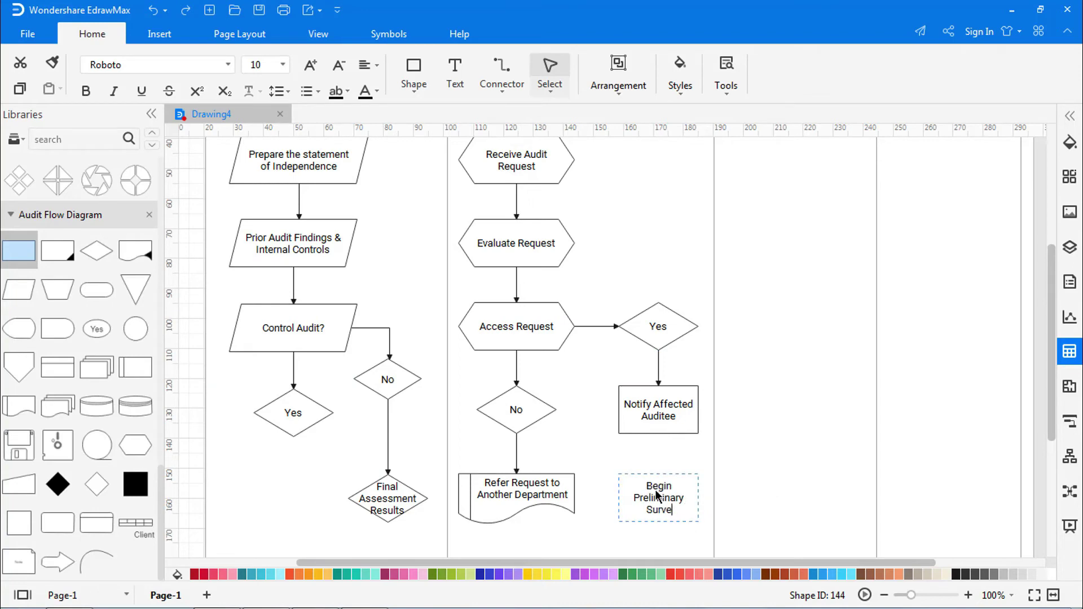
pyautogui.moveTo(659, 434); pyautogui.dragTo(658, 474)
pyautogui.click(793, 477)
pyautogui.scroll(3, 846, 485)
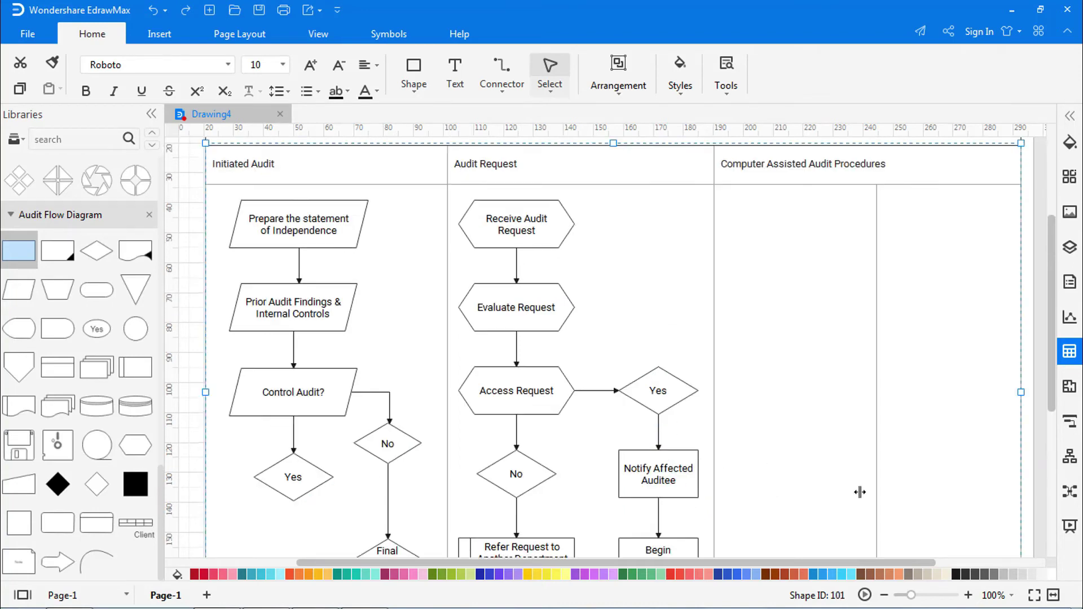
# Add connected boxes 'Analytical Review Procedures' and 'Testing Invalid Employees' atop the third lane.
pyautogui.moveTo(42, 275); pyautogui.dragTo(796, 282)
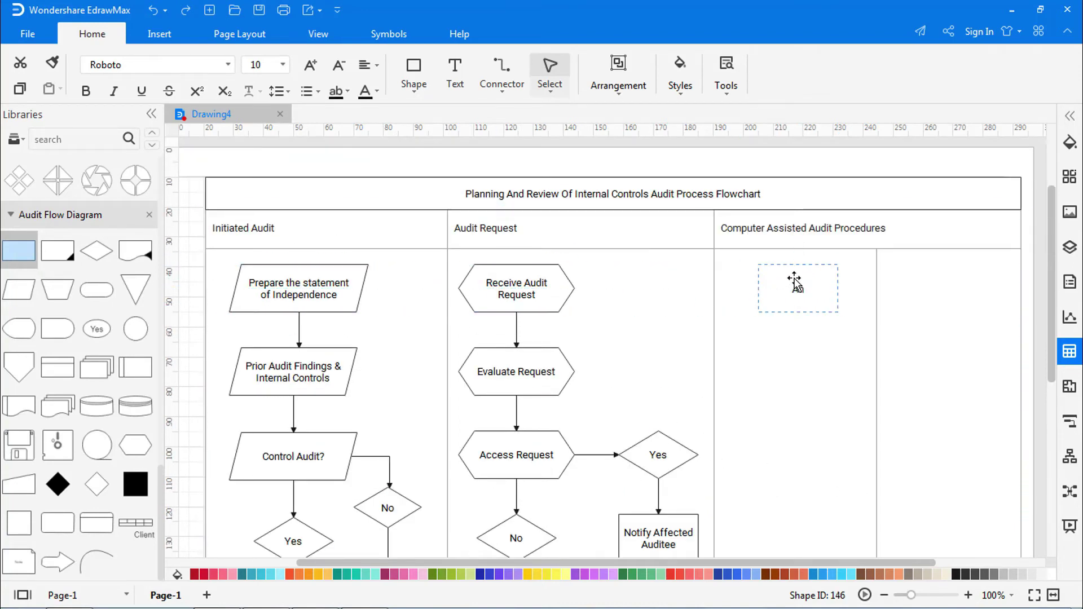
pyautogui.write('Analytical Review Procedures')
pyautogui.click(796, 348)
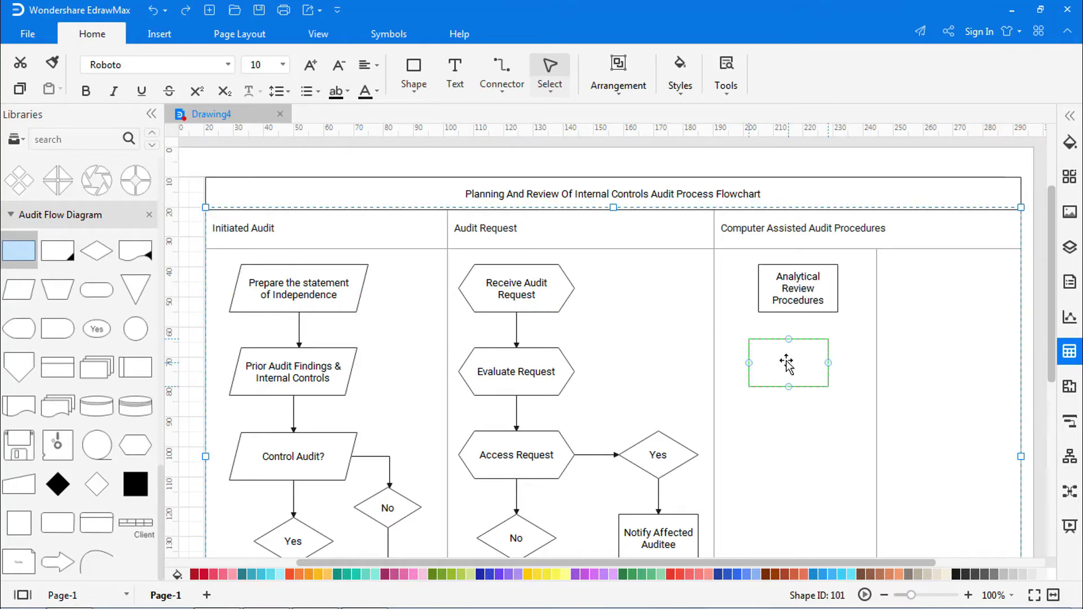
pyautogui.moveTo(788, 362); pyautogui.dragTo(796, 370)
pyautogui.write('Testing')
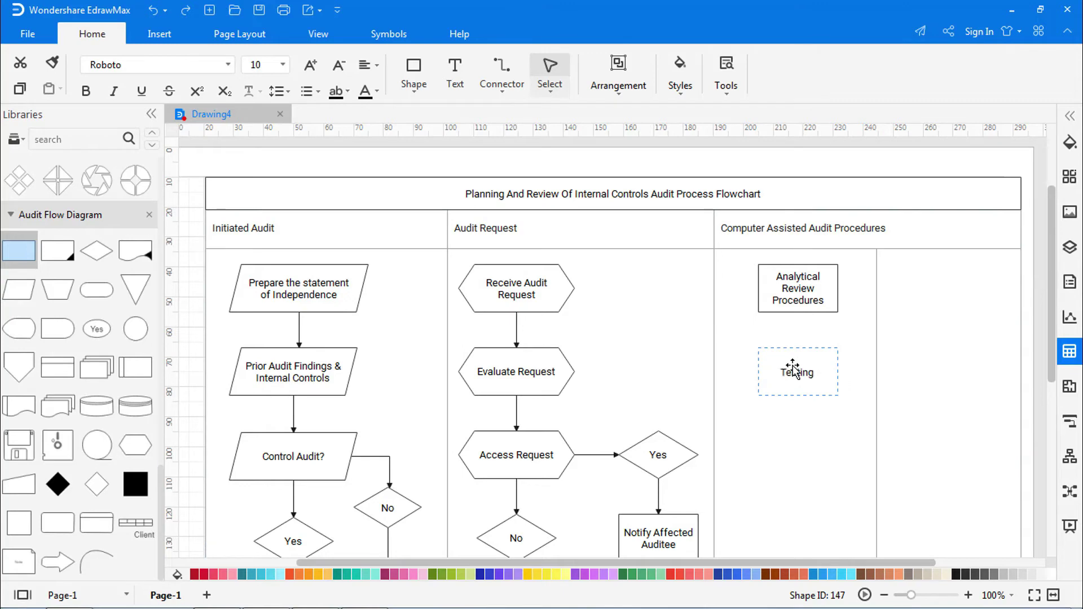
pyautogui.write(' Invalid Employee')
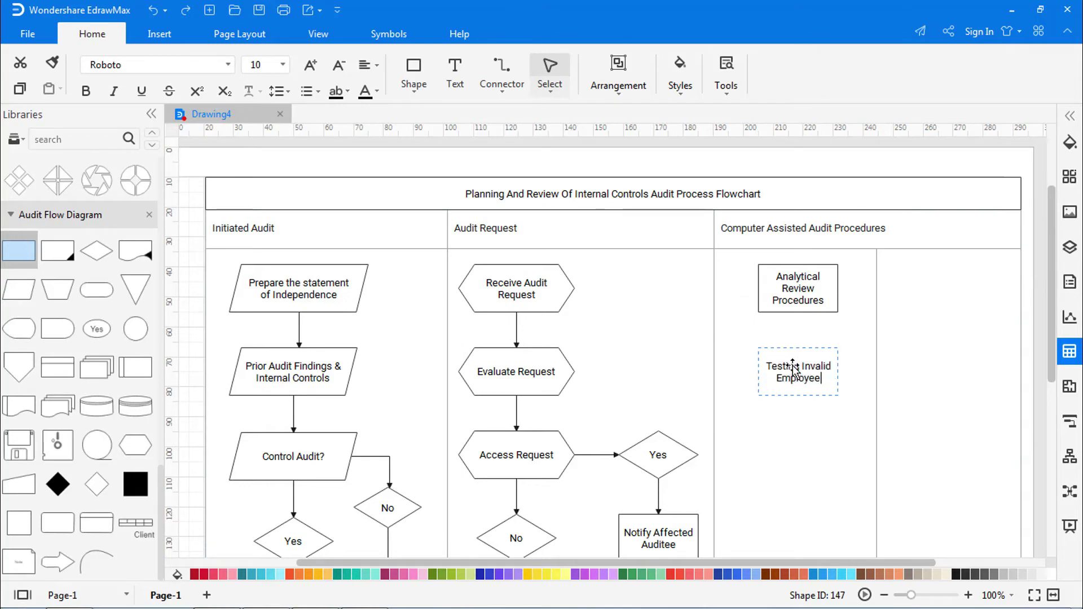
pyautogui.write('s')
pyautogui.scroll(-2, 801, 282)
pyautogui.moveTo(798, 248); pyautogui.dragTo(796, 276)
pyautogui.click(893, 297)
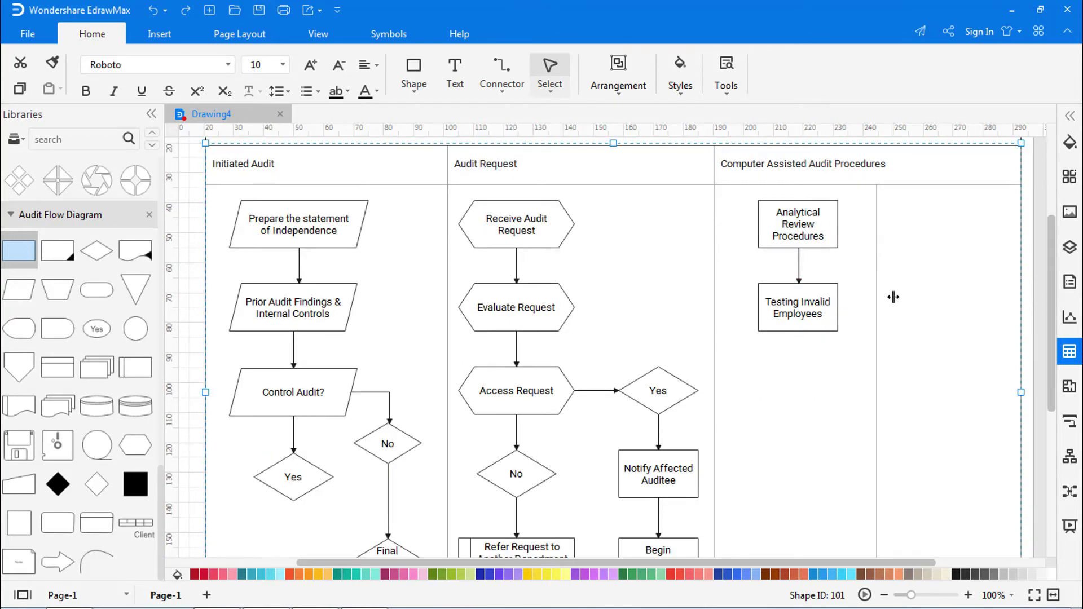
# Add 'Conflict Of Interest' and 'Check Reasonableness of Pay' boxes below.
pyautogui.moveTo(19, 251); pyautogui.dragTo(796, 386)
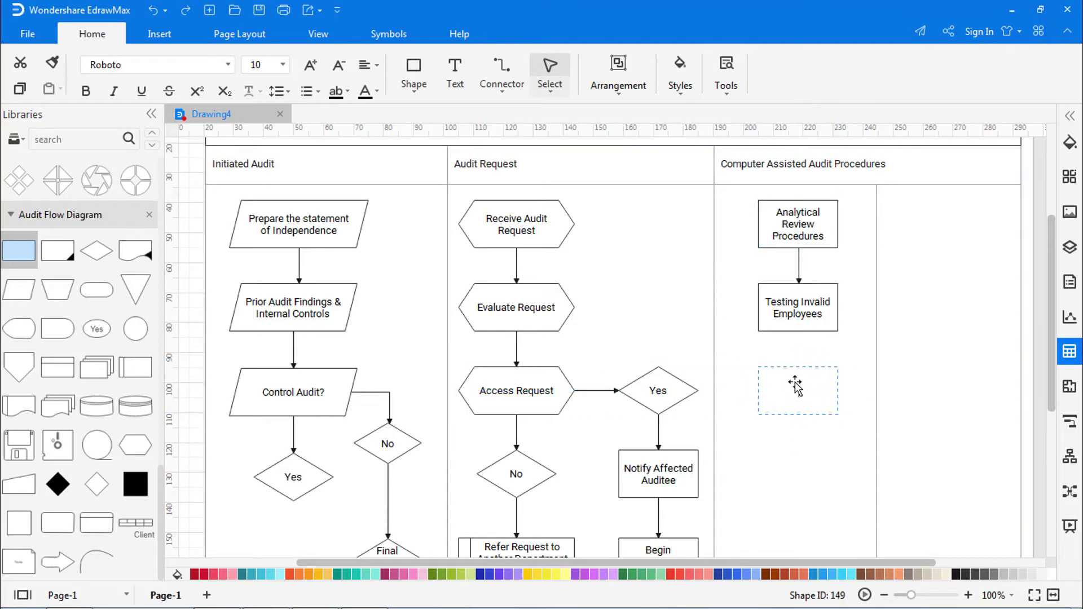
pyautogui.write('Conflict Of Interest')
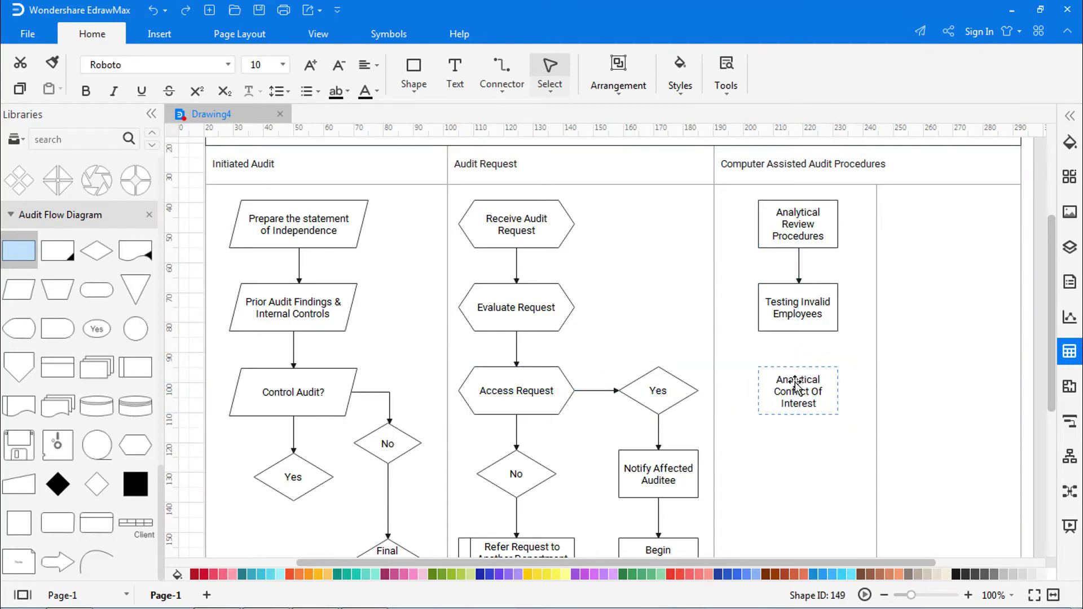
pyautogui.click(743, 391)
pyautogui.click(905, 398)
pyautogui.scroll(-1, 915, 401)
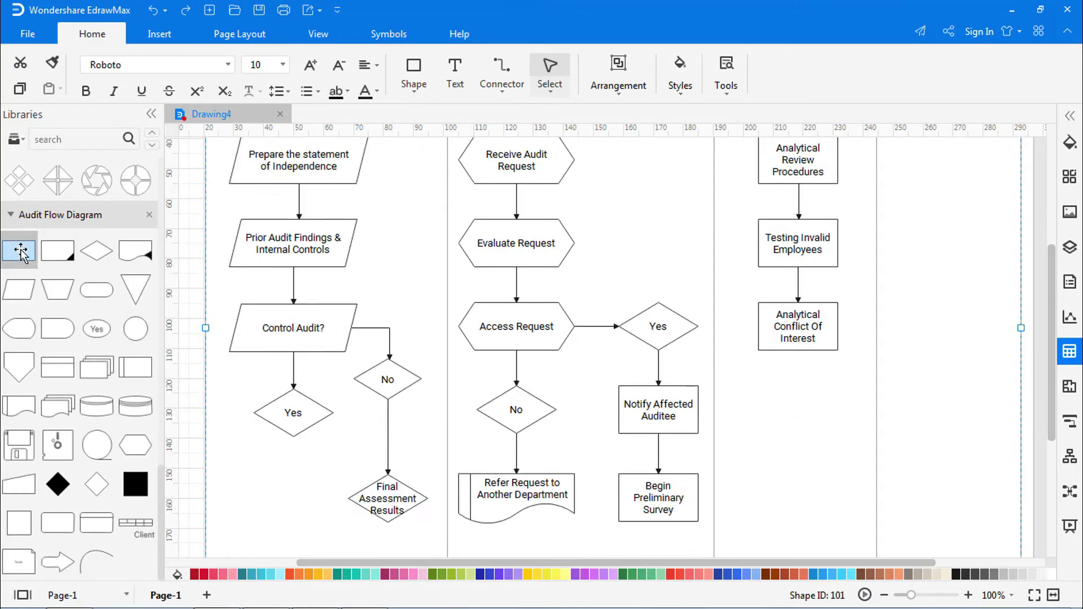
pyautogui.moveTo(21, 251); pyautogui.dragTo(797, 405)
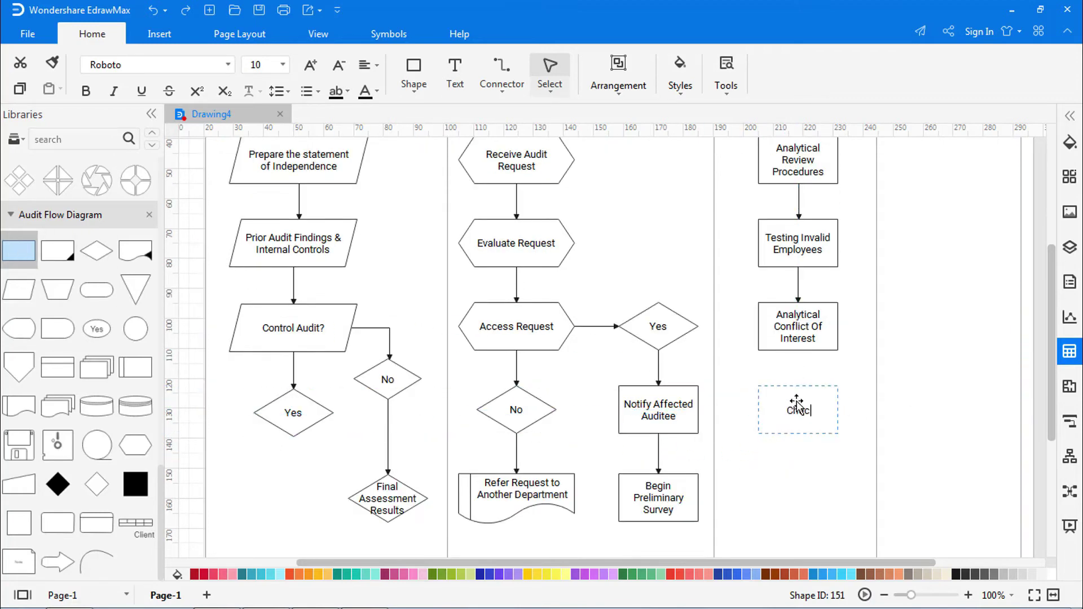
pyautogui.write('Check Reasonableness of Pay')
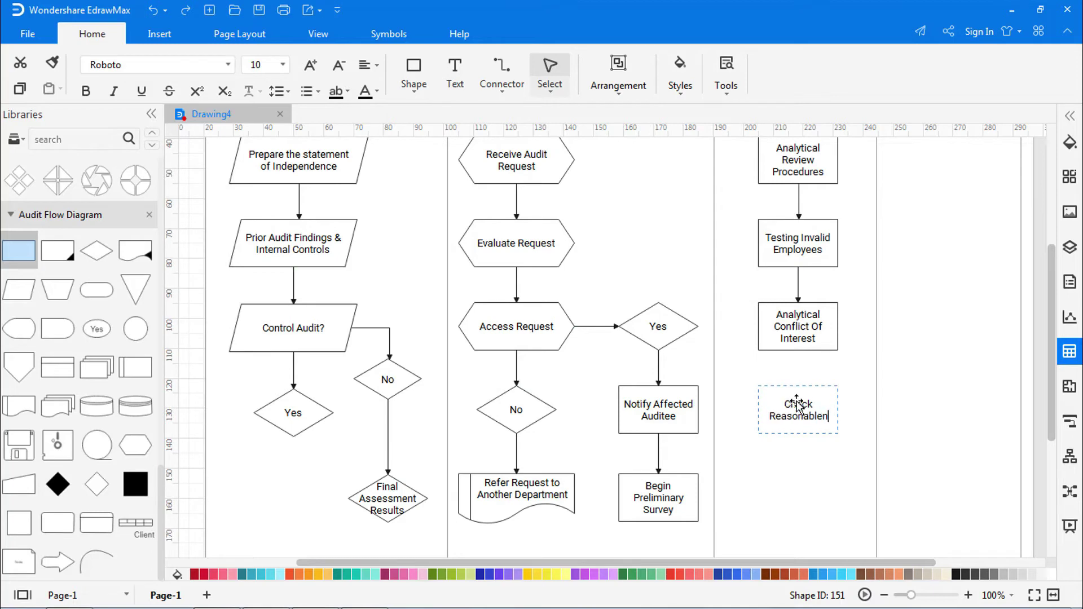
pyautogui.click(869, 431)
# Add a 'Recalculation of Gross Pay' box, connected from the previous step.
pyautogui.moveTo(96, 288); pyautogui.dragTo(802, 473)
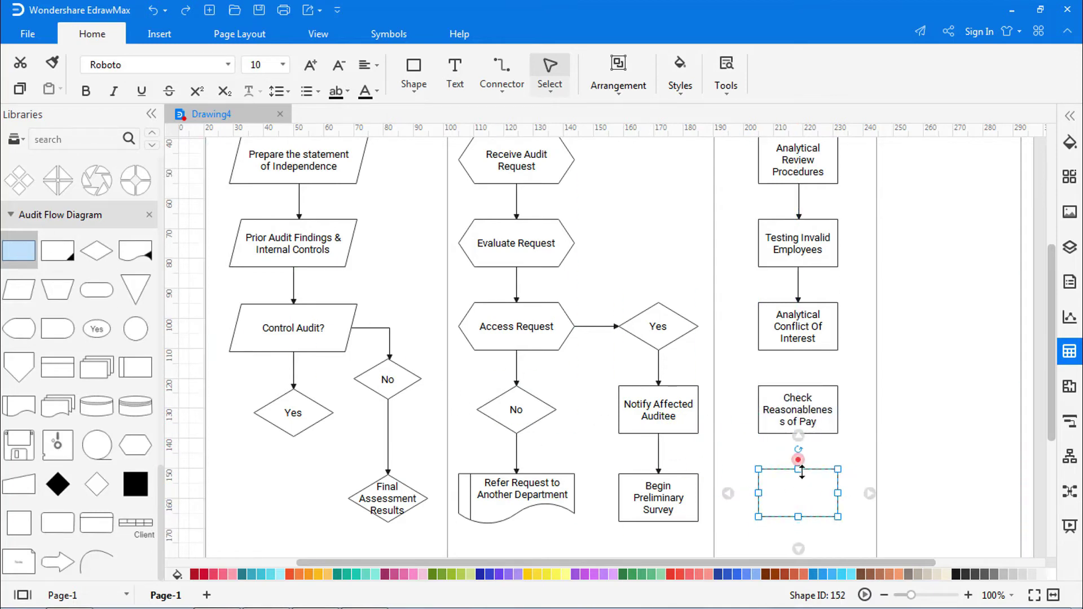
pyautogui.moveTo(797, 351); pyautogui.dragTo(798, 395)
pyautogui.click(797, 494)
pyautogui.write('Re')
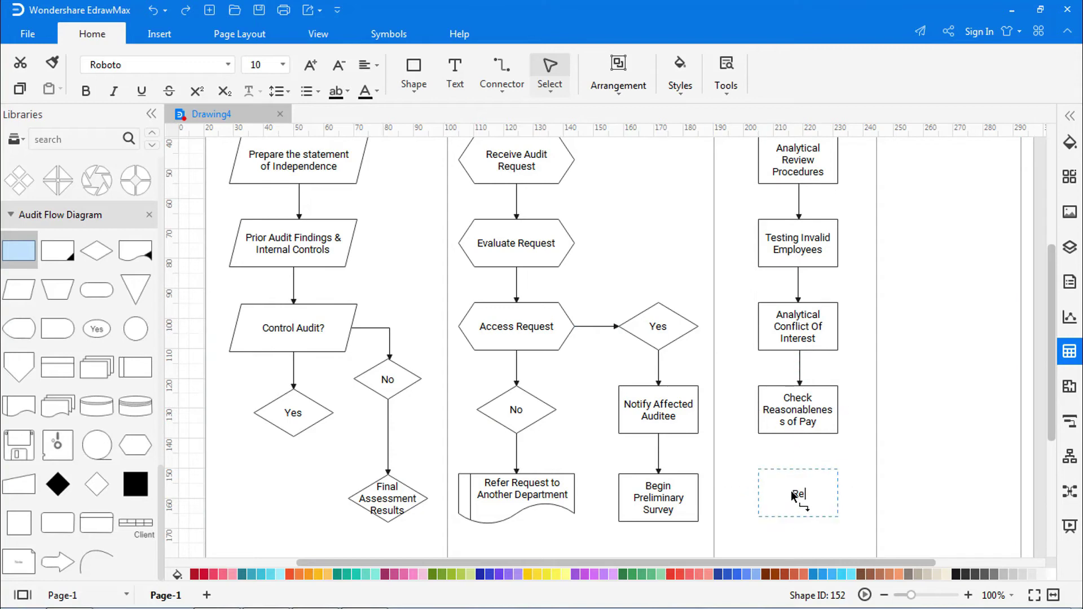
pyautogui.write('calculation of Gross Pay')
pyautogui.press('Escape')
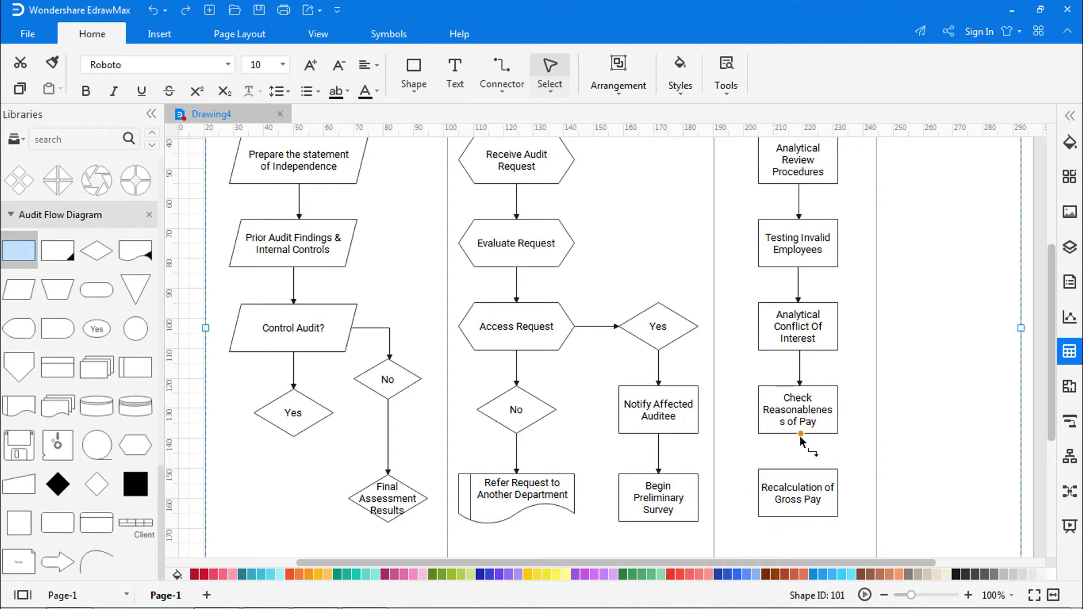
# Add a connected 'Review of Reconciliations' box, then a stacked-document shape in the last lane.
pyautogui.scroll(-2, 807, 474)
pyautogui.moveTo(19, 250); pyautogui.dragTo(797, 510)
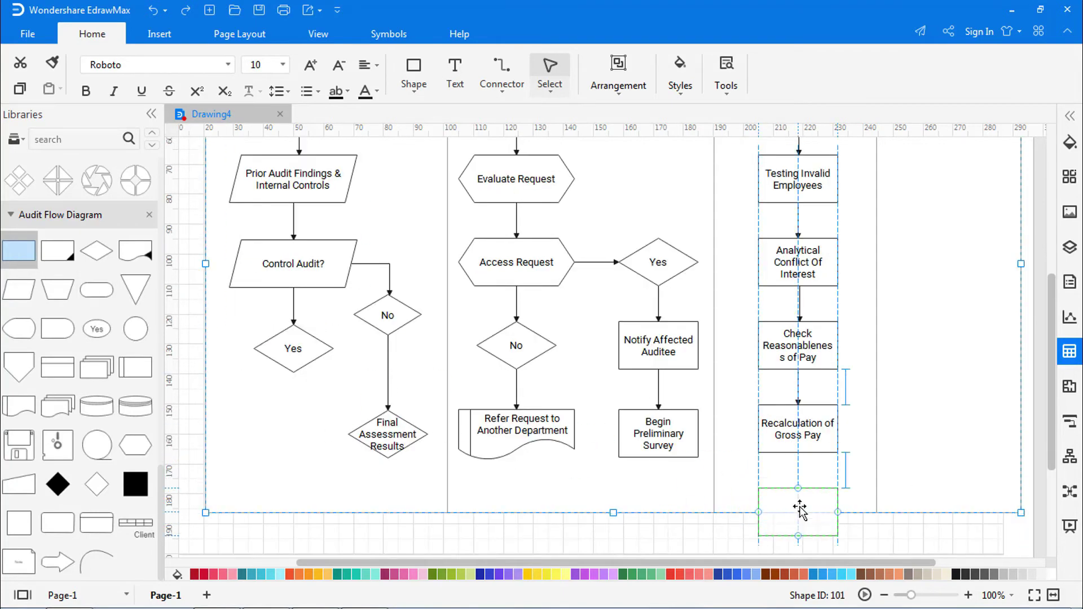
pyautogui.scroll(-1, 797, 510)
pyautogui.moveTo(615, 499); pyautogui.dragTo(615, 501)
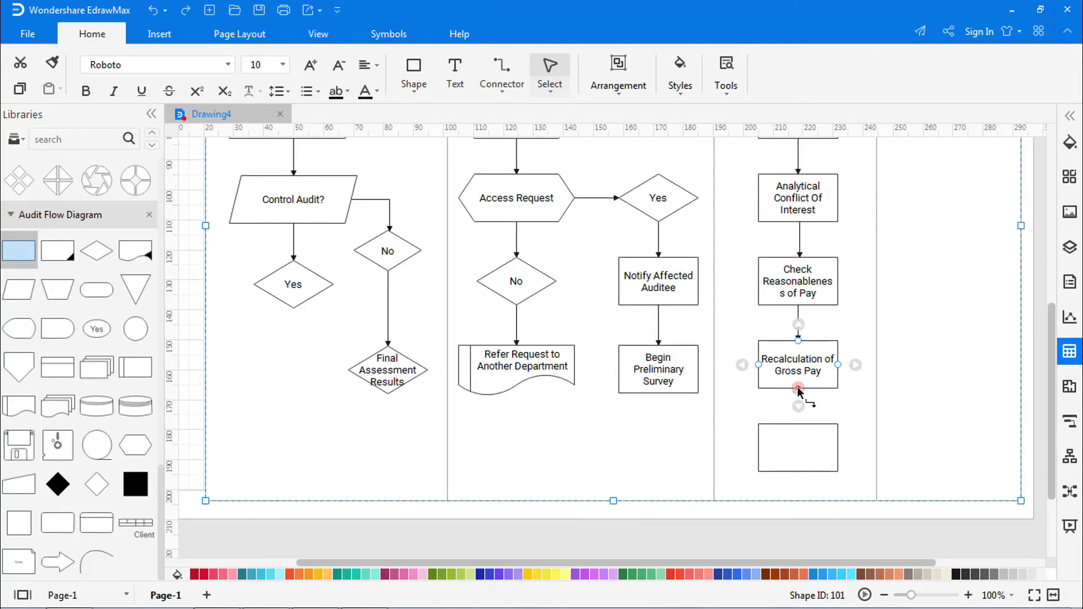
pyautogui.moveTo(798, 388); pyautogui.dragTo(797, 447)
pyautogui.write('Review of')
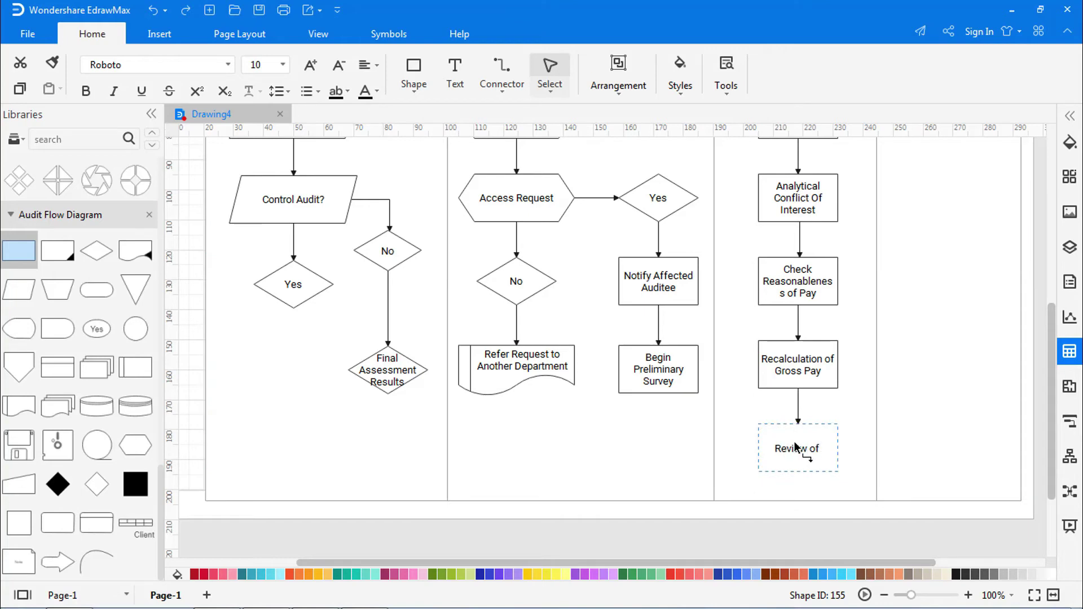
pyautogui.write(' Reconciliat')
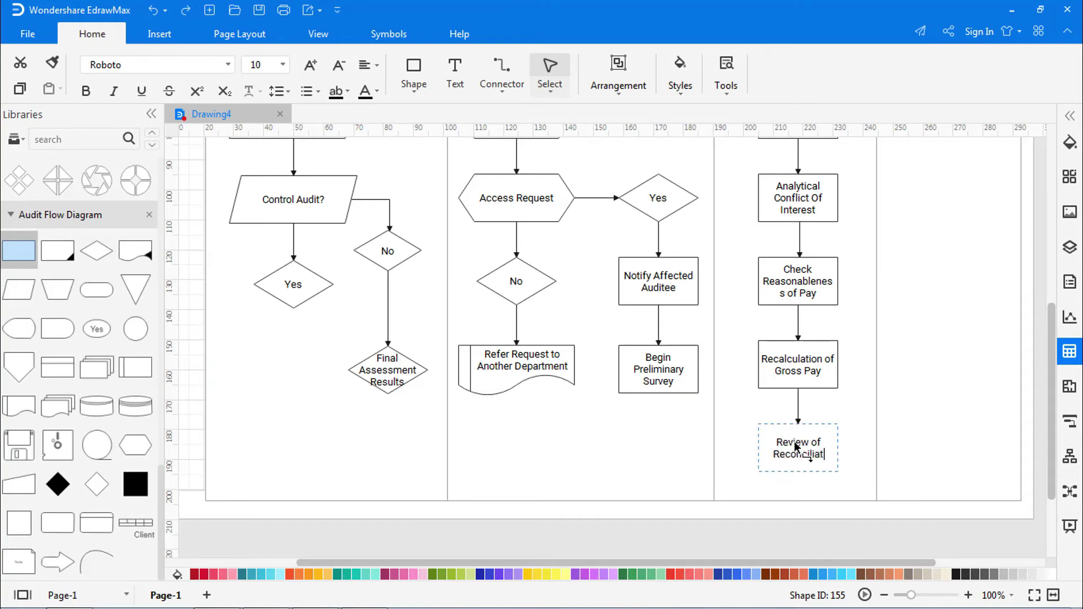
pyautogui.write('ions')
pyautogui.click(951, 463)
pyautogui.scroll(3, 955, 462)
pyautogui.moveTo(57, 405); pyautogui.dragTo(948, 354)
# Finish the stacked-document label 'Summarize the Results of Audit Tests' and connect Review of Reconciliations to it.
pyautogui.write('Summa')
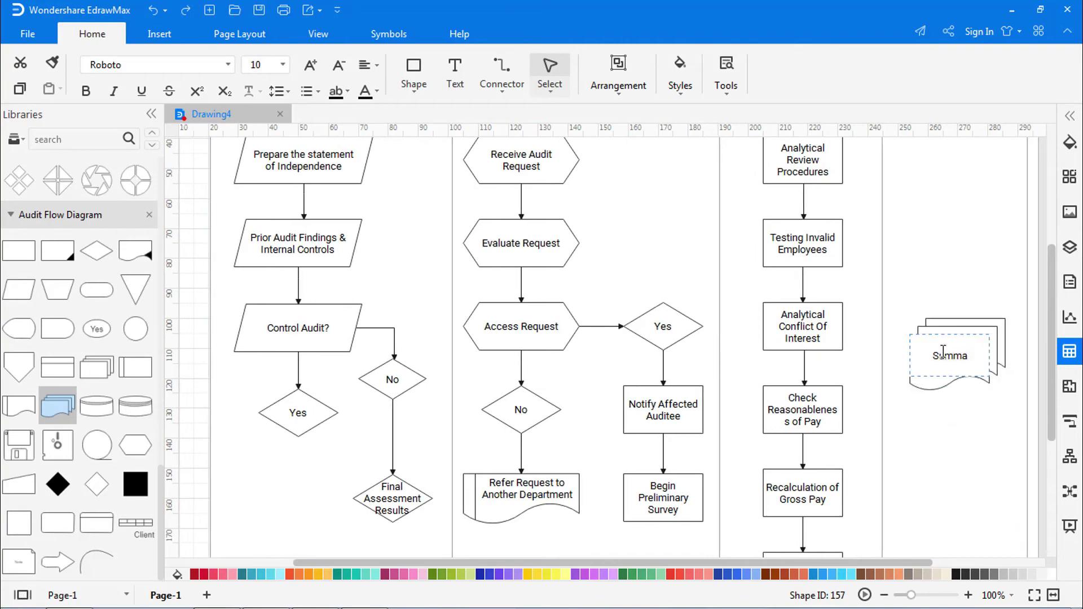
pyautogui.write('rize the Results')
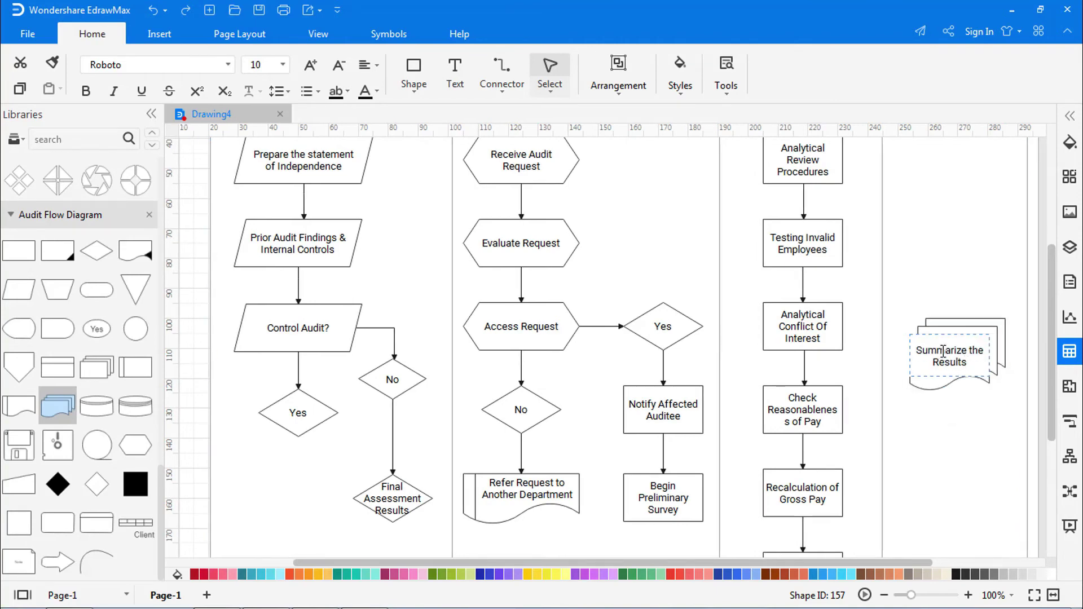
pyautogui.write(' of Audit Tests')
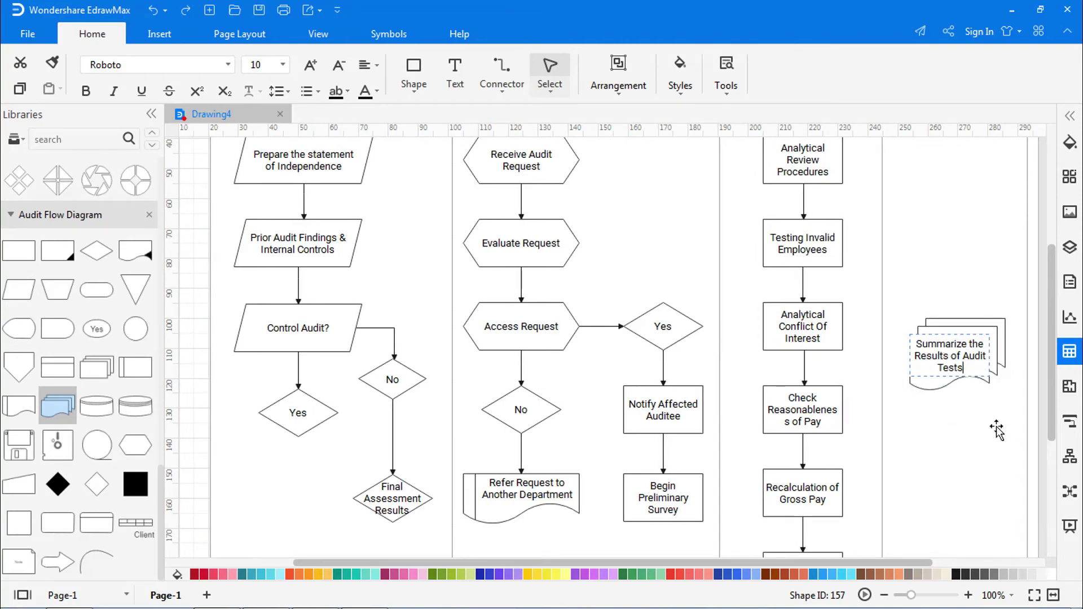
pyautogui.scroll(-2, 997, 428)
pyautogui.moveTo(842, 447); pyautogui.dragTo(950, 255)
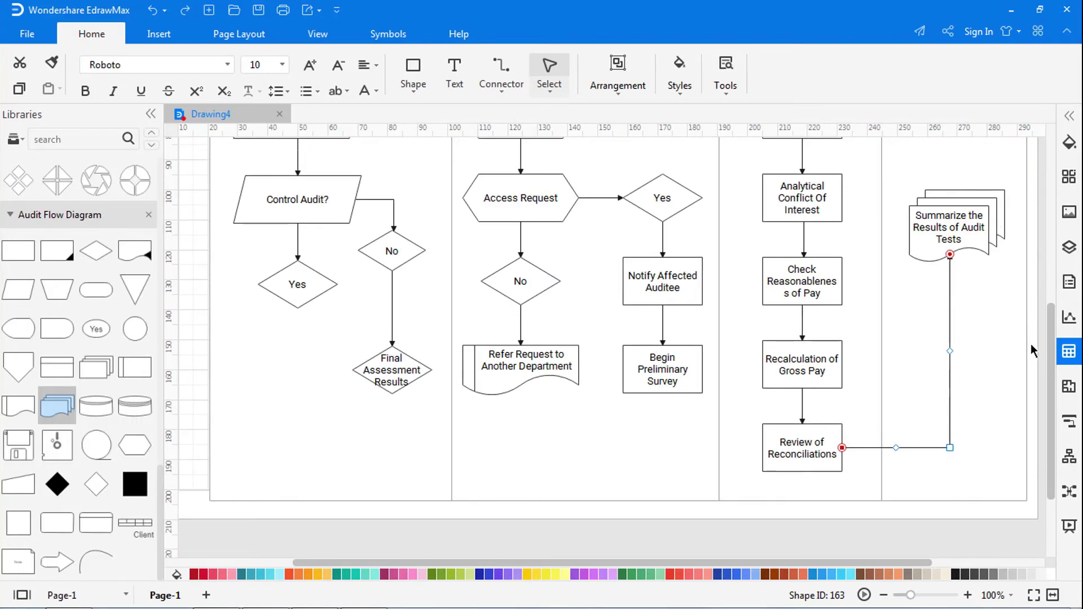
pyautogui.scroll(5, 1031, 349)
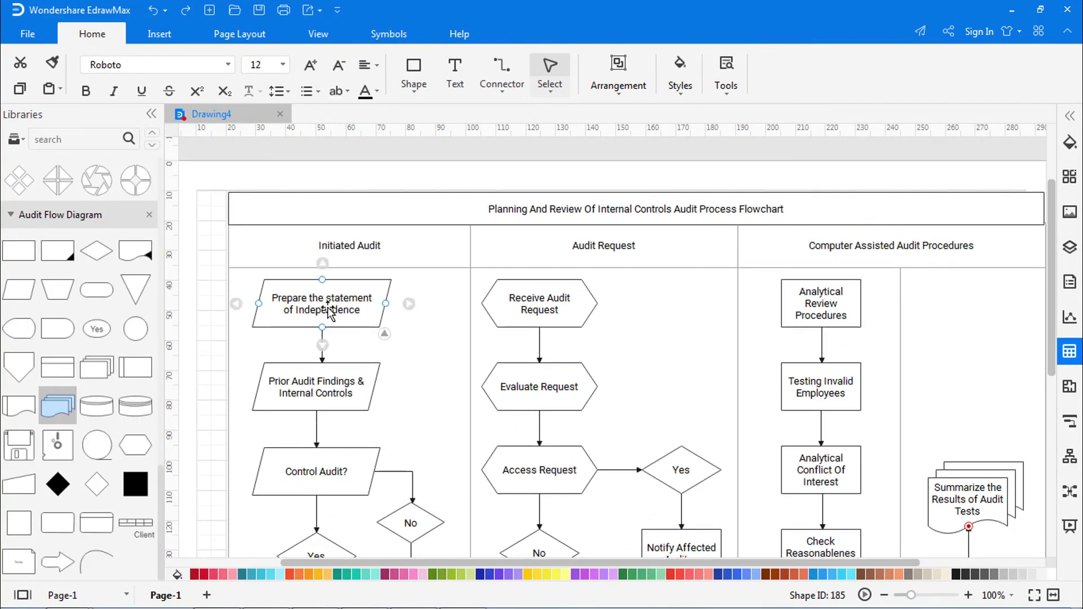
# Fill the Initiated Audit lane shapes, including diamonds and Final Assessment Results, teal.
pyautogui.click(299, 302)
pyautogui.keyDown('ctrl'); pyautogui.click(274, 384); pyautogui.keyUp('ctrl')
pyautogui.keyDown('ctrl'); pyautogui.click(371, 487); pyautogui.keyUp('ctrl')
pyautogui.keyDown('ctrl'); pyautogui.click(411, 523); pyautogui.keyUp('ctrl')
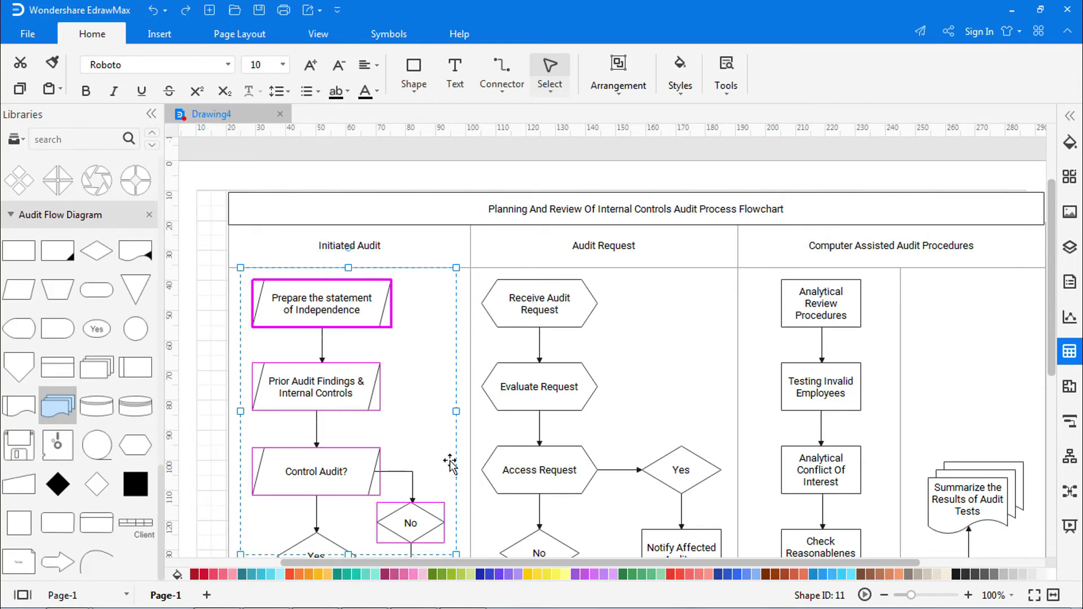
pyautogui.scroll(-3, 411, 508)
pyautogui.keyDown('ctrl'); pyautogui.click(332, 376); pyautogui.keyUp('ctrl')
pyautogui.keyDown('ctrl'); pyautogui.click(401, 449); pyautogui.keyUp('ctrl')
pyautogui.click(365, 573)
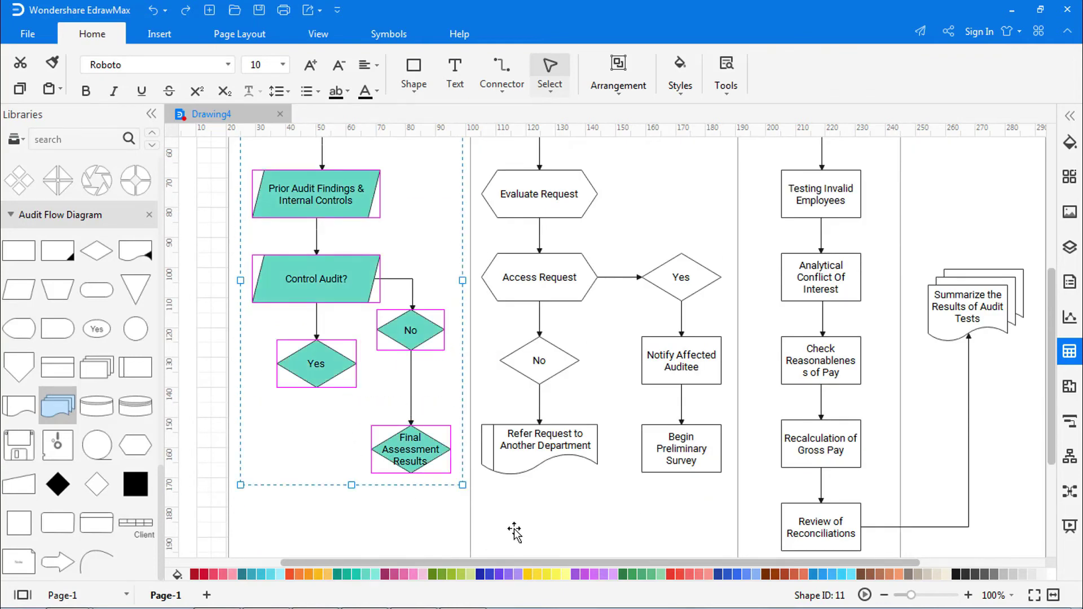
# Fill all Audit Request lane shapes, from Receive Audit Request to Begin Preliminary Survey, yellow.
pyautogui.scroll(3, 564, 496)
pyautogui.click(519, 296)
pyautogui.keyDown('ctrl'); pyautogui.click(522, 389); pyautogui.keyUp('ctrl')
pyautogui.keyDown('ctrl'); pyautogui.click(523, 446); pyautogui.keyUp('ctrl')
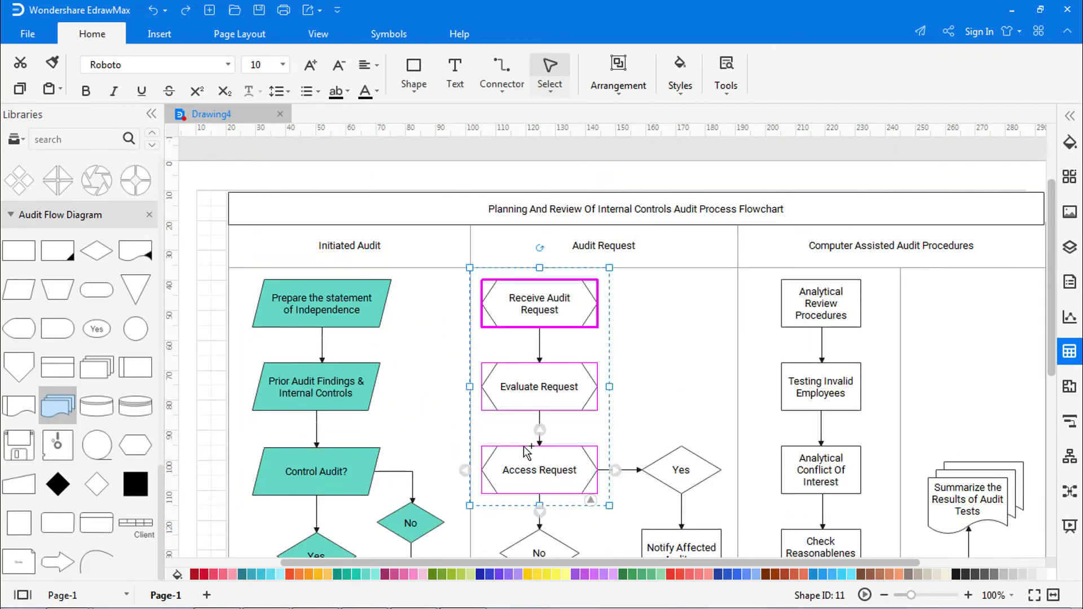
pyautogui.keyDown('ctrl'); pyautogui.click(543, 538); pyautogui.keyUp('ctrl')
pyautogui.keyDown('ctrl'); pyautogui.click(680, 468); pyautogui.keyUp('ctrl')
pyautogui.scroll(-3, 680, 469)
pyautogui.keyDown('ctrl'); pyautogui.click(666, 430); pyautogui.keyUp('ctrl')
pyautogui.keyDown('ctrl'); pyautogui.click(568, 435); pyautogui.keyUp('ctrl')
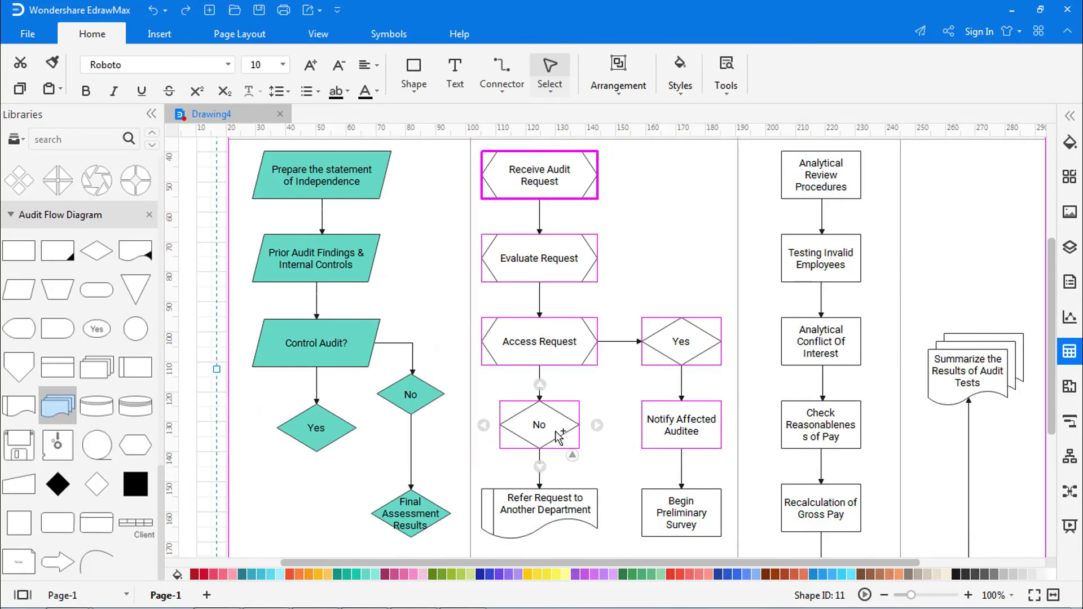
pyautogui.keyDown('ctrl'); pyautogui.click(551, 508); pyautogui.keyUp('ctrl')
pyautogui.keyDown('ctrl'); pyautogui.click(679, 501); pyautogui.keyUp('ctrl')
pyautogui.scroll(-3, 672, 508)
pyautogui.scroll(3, 670, 508)
pyautogui.click(527, 575)
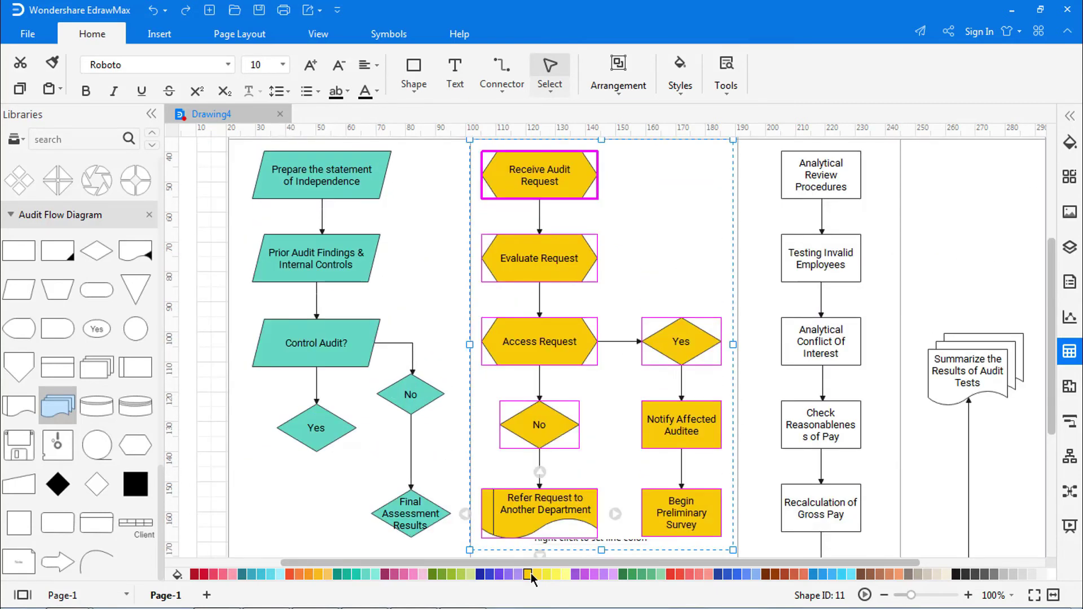
# Fill the Computer Assisted Audit Procedures shapes and the summary document dark brownish-red.
pyautogui.click(821, 343)
pyautogui.scroll(3, 822, 344)
pyautogui.click(833, 326)
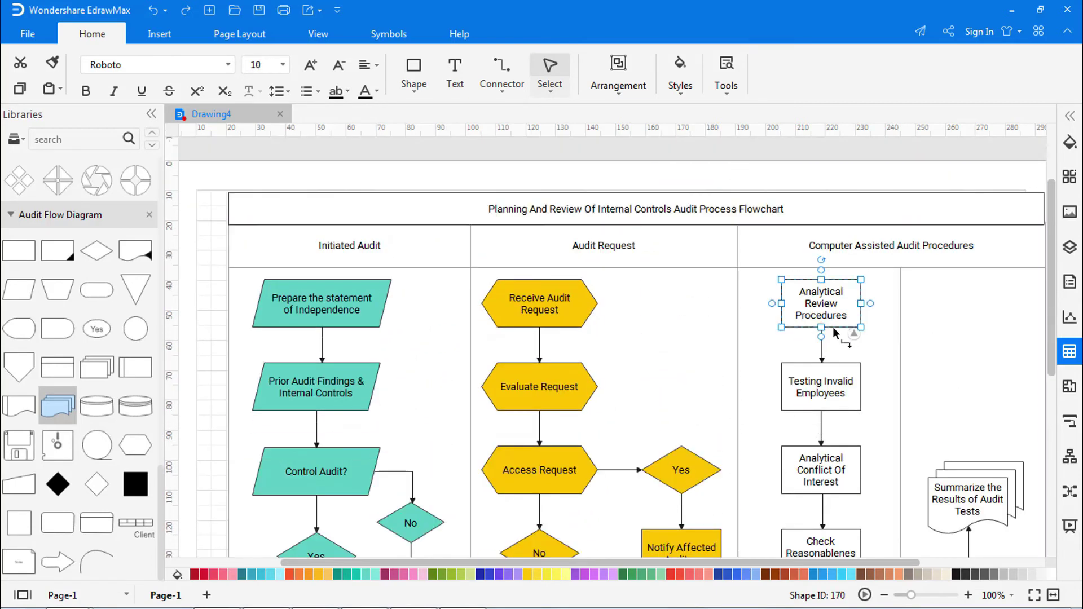
pyautogui.keyDown('ctrl'); pyautogui.click(825, 395); pyautogui.keyUp('ctrl')
pyautogui.keyDown('ctrl'); pyautogui.click(828, 471); pyautogui.keyUp('ctrl')
pyautogui.keyDown('ctrl'); pyautogui.click(828, 544); pyautogui.keyUp('ctrl')
pyautogui.scroll(-4, 839, 438)
pyautogui.keyDown('ctrl'); pyautogui.click(839, 438); pyautogui.keyUp('ctrl')
pyautogui.keyDown('ctrl'); pyautogui.click(820, 528); pyautogui.keyUp('ctrl')
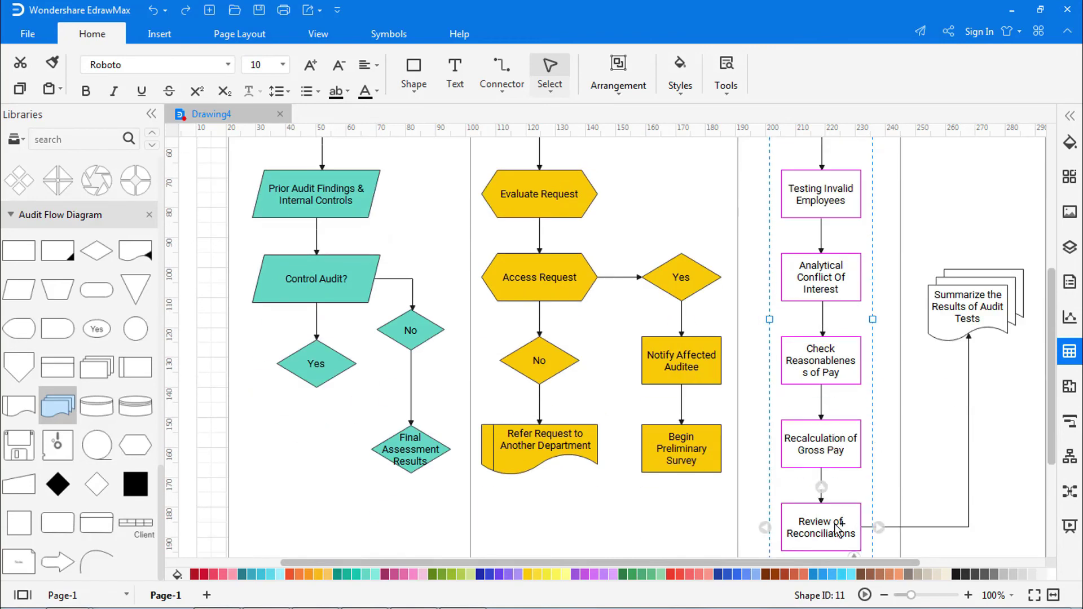
pyautogui.keyDown('ctrl'); pyautogui.click(968, 316); pyautogui.keyUp('ctrl')
pyautogui.scroll(-3, 822, 501)
pyautogui.click(786, 574)
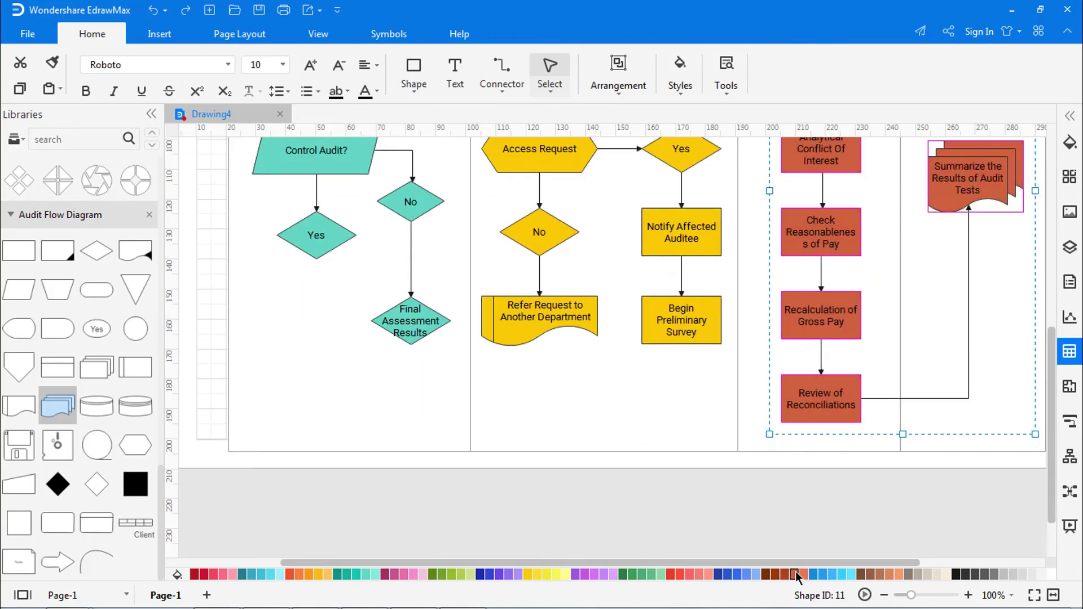
# Clear the shape selection and select the flowchart title bar.
pyautogui.click(923, 308)
pyautogui.scroll(7, 923, 308)
pyautogui.click(705, 213)
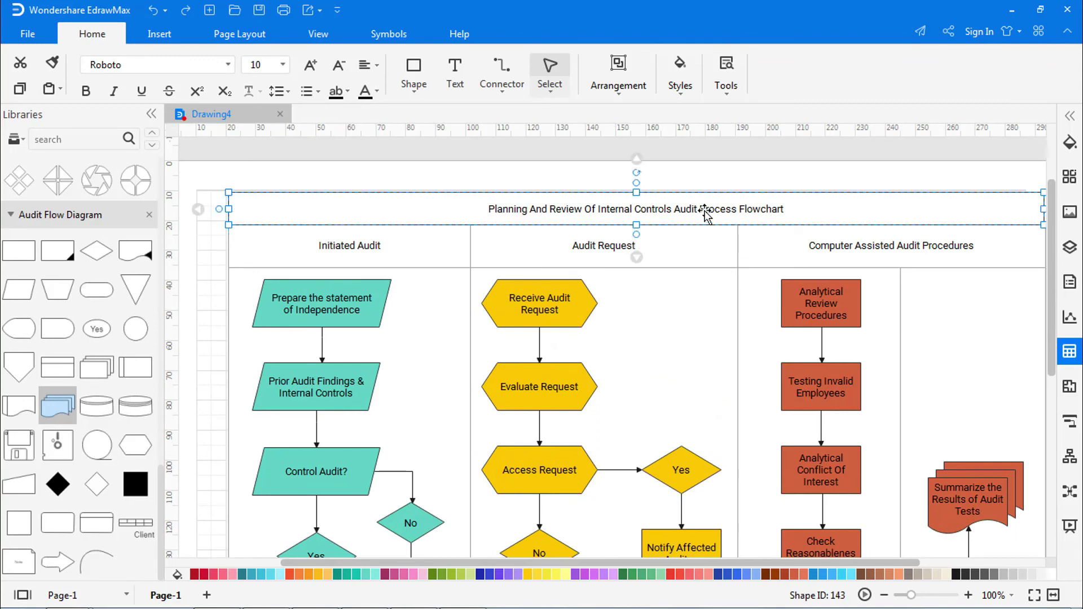
# Fill the title bar pink-red and the lane header row light blue.
pyautogui.click(212, 575)
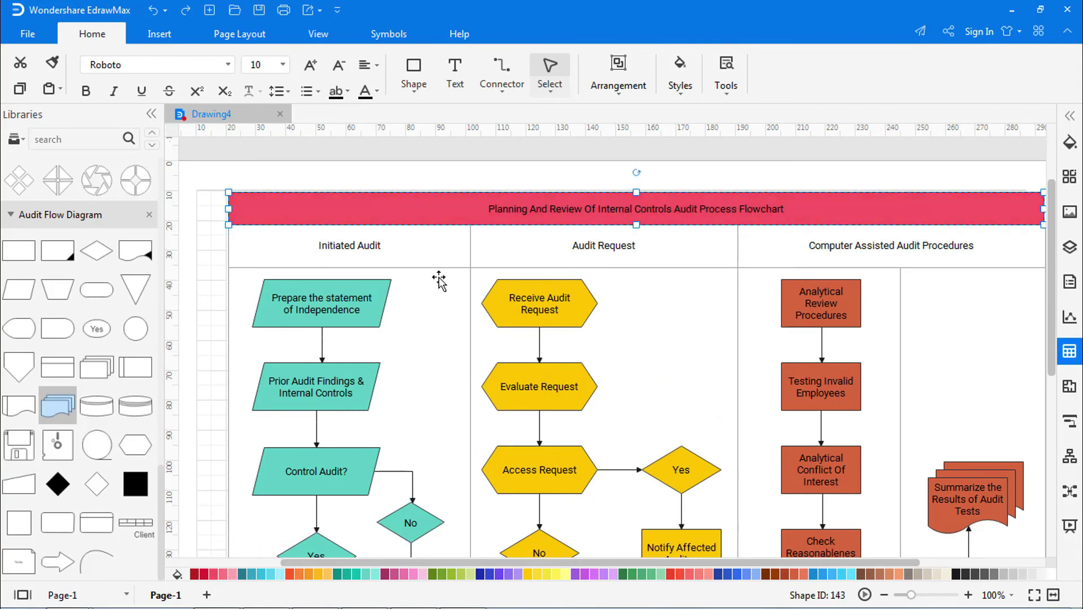
pyautogui.click(558, 247)
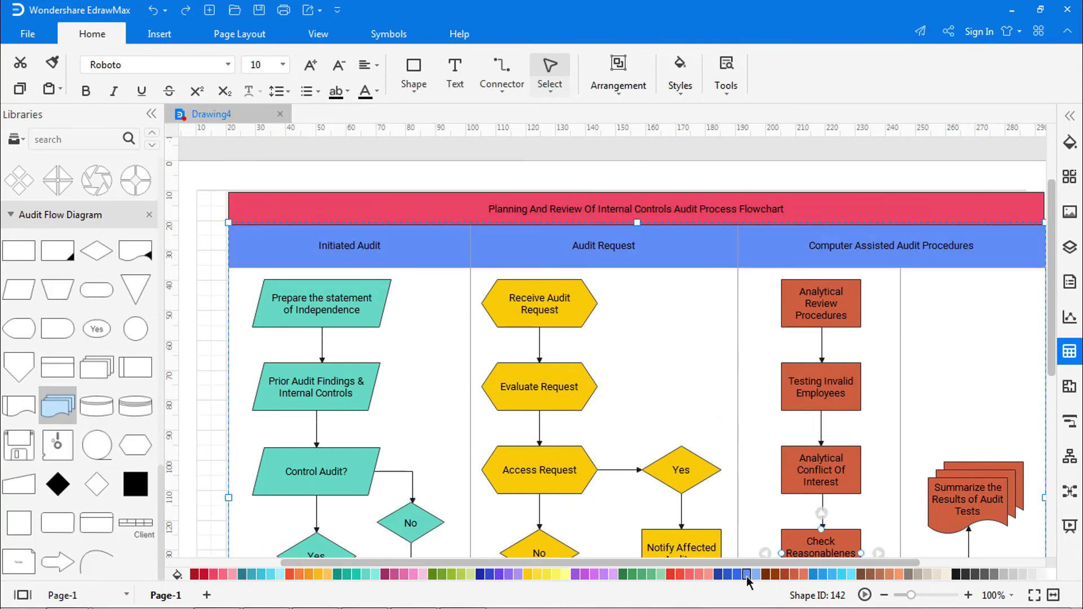
pyautogui.click(756, 575)
# Enlarge the title bar text to size 14.
pyautogui.click(769, 208)
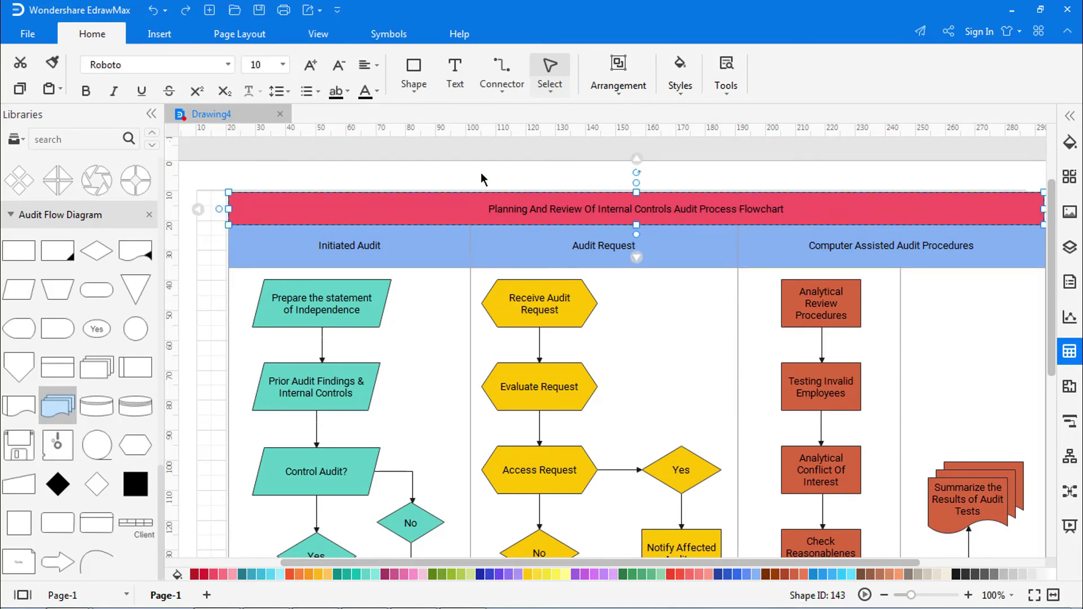
pyautogui.click(309, 65)
pyautogui.click(309, 66)
pyautogui.click(309, 66)
pyautogui.click(310, 66)
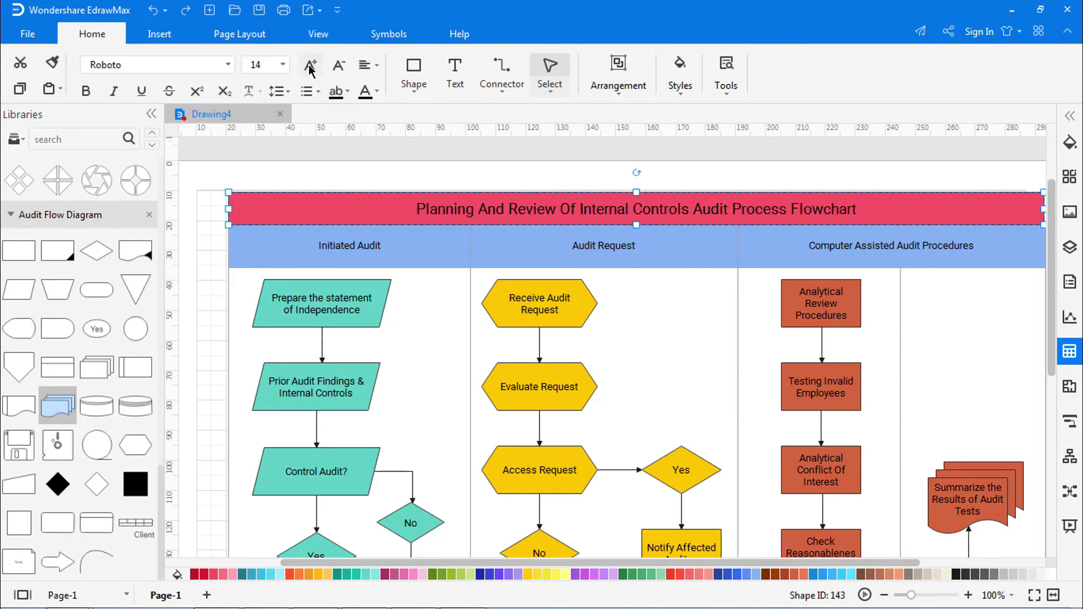
# Make the three lane header labels slightly larger, then deselect them.
pyautogui.click(335, 246)
pyautogui.keyDown('shift'); pyautogui.click(573, 245); pyautogui.keyUp('shift')
pyautogui.keyDown('shift'); pyautogui.click(914, 248); pyautogui.keyUp('shift')
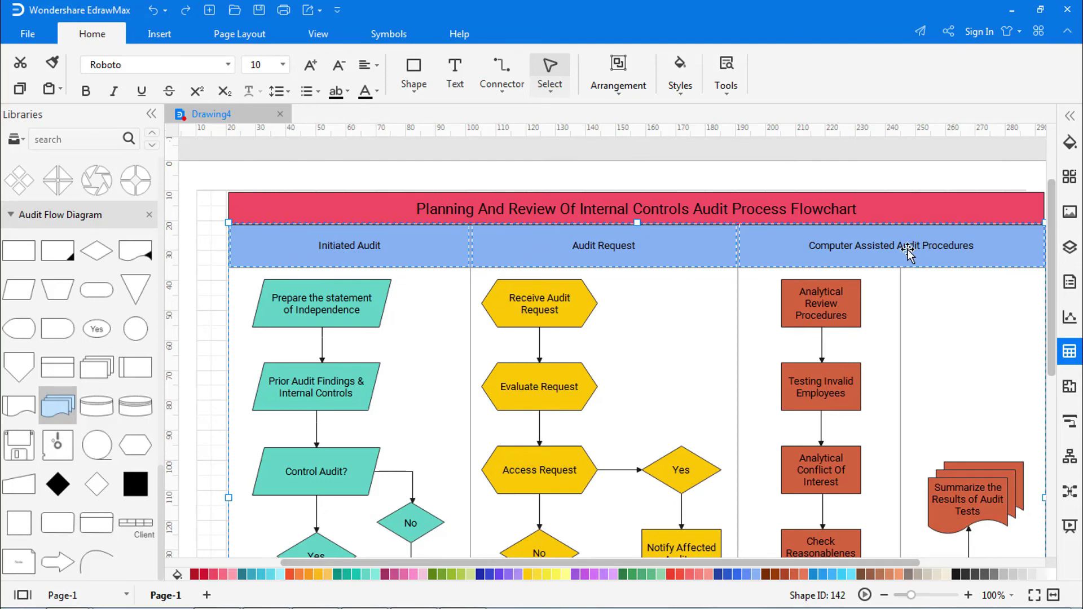
pyautogui.click(312, 67)
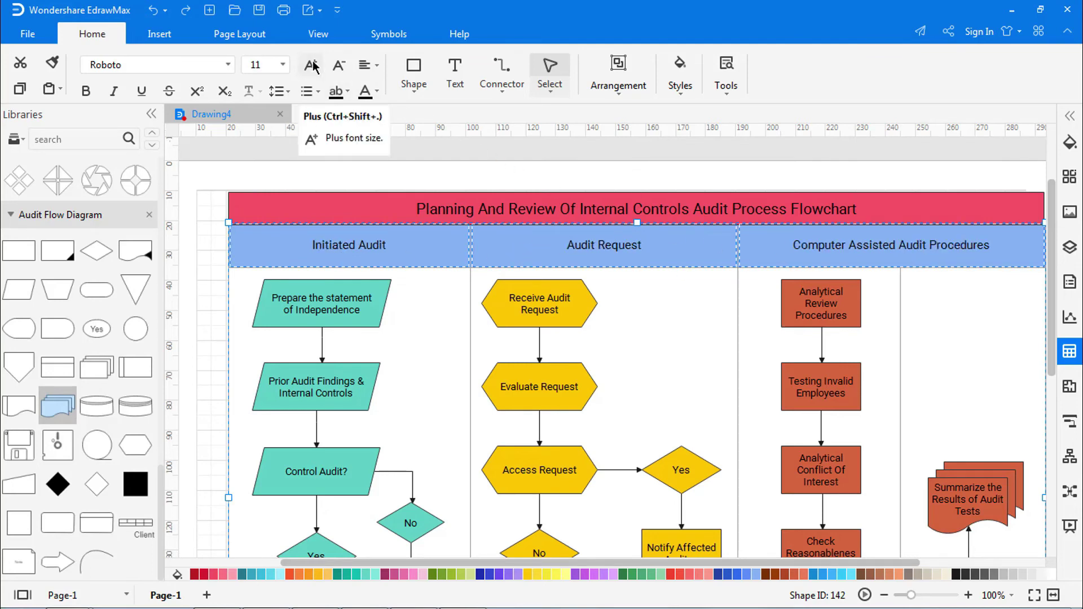
pyautogui.click(871, 181)
# Fit the view to the drawing, keep a white page background, and present full screen from the current page.
pyautogui.rightClick(901, 174)
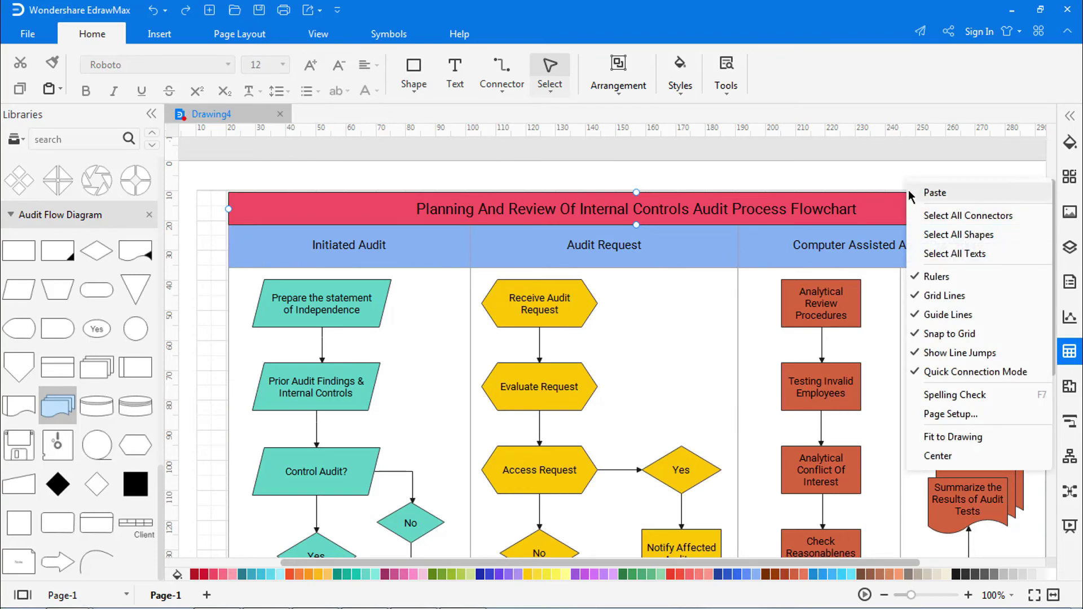
pyautogui.click(940, 438)
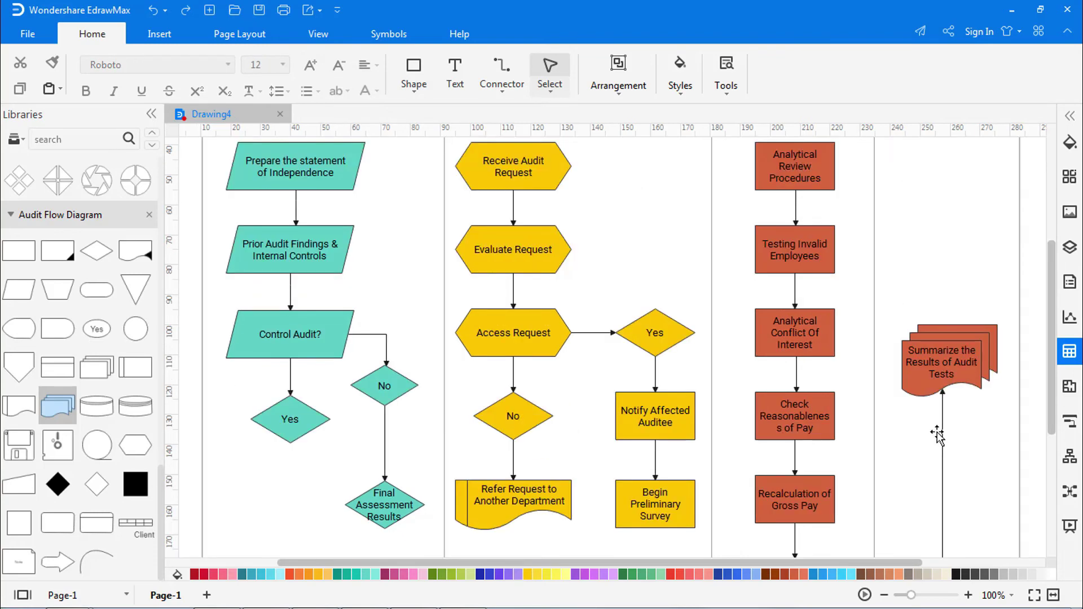
pyautogui.click(225, 35)
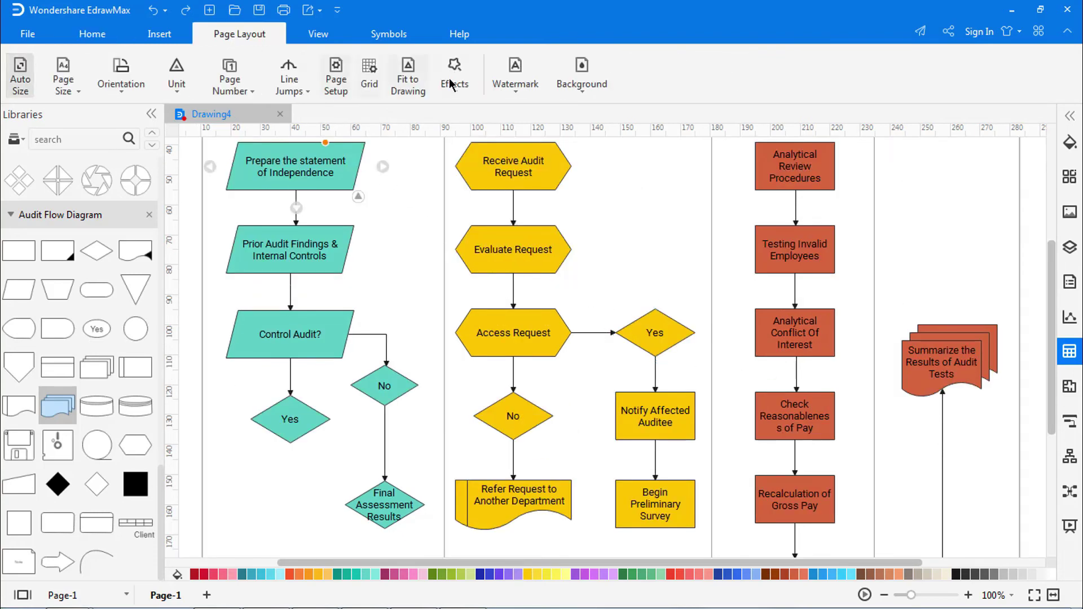
pyautogui.click(576, 82)
pyautogui.click(577, 162)
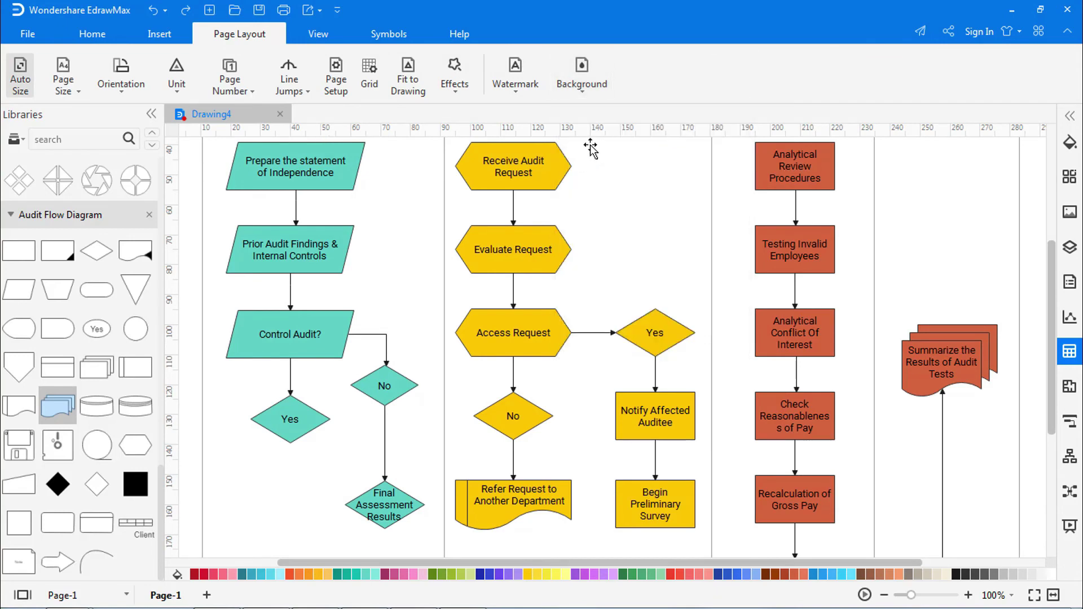
pyautogui.click(318, 34)
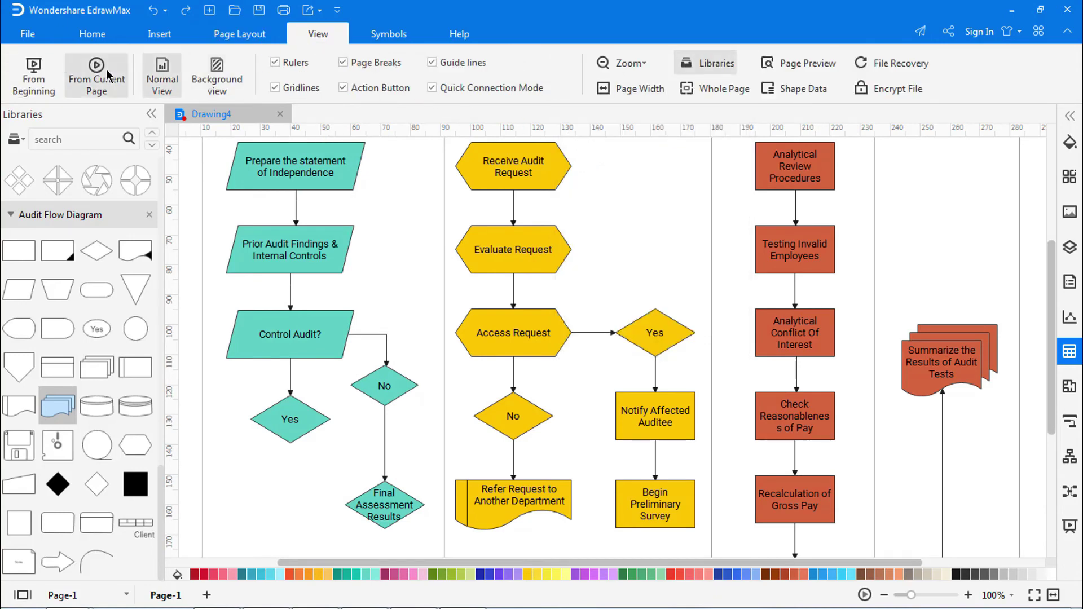
pyautogui.click(96, 73)
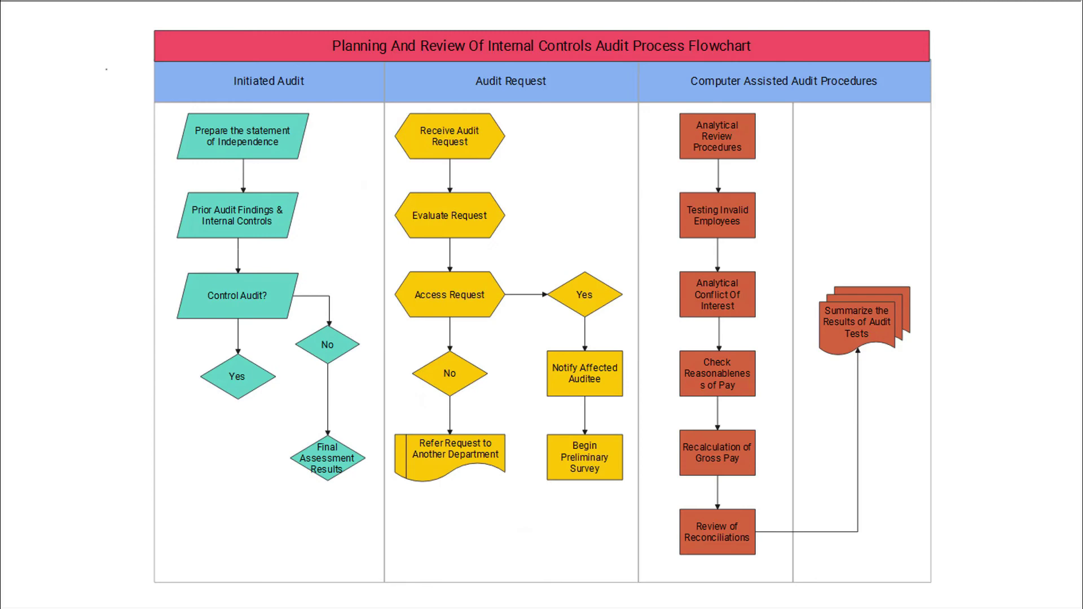